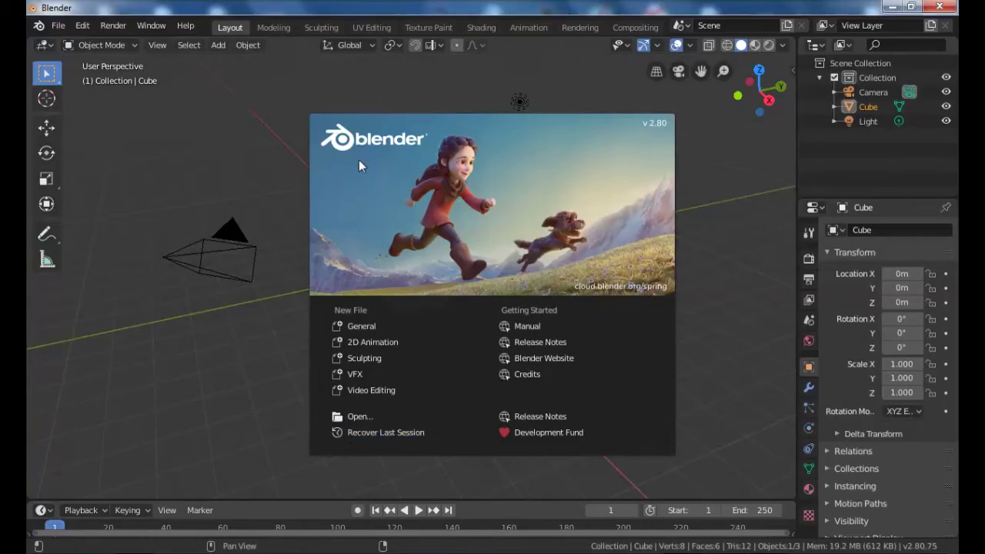
Step: Dismiss the Blender 2.80 startup splash to reveal the default cube scene
click(173, 128)
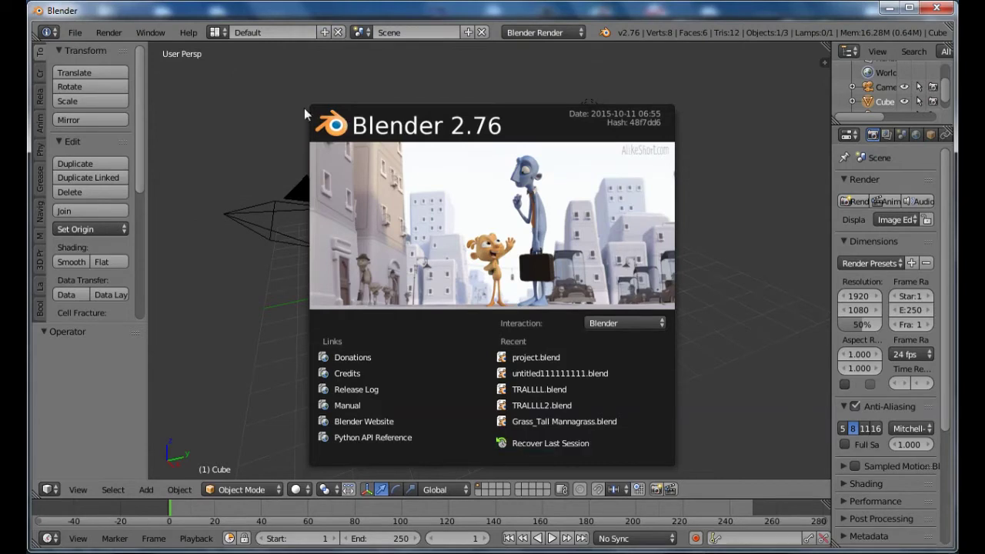
Step: Dismiss the 2.76 splash screen and widen the properties and outliner panels
click(241, 94)
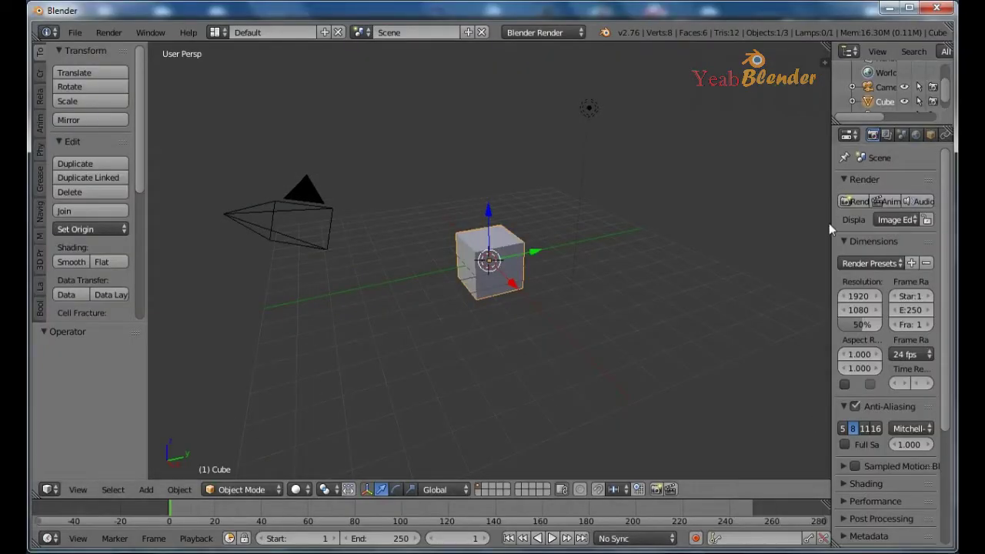
drag(833, 228, 702, 226)
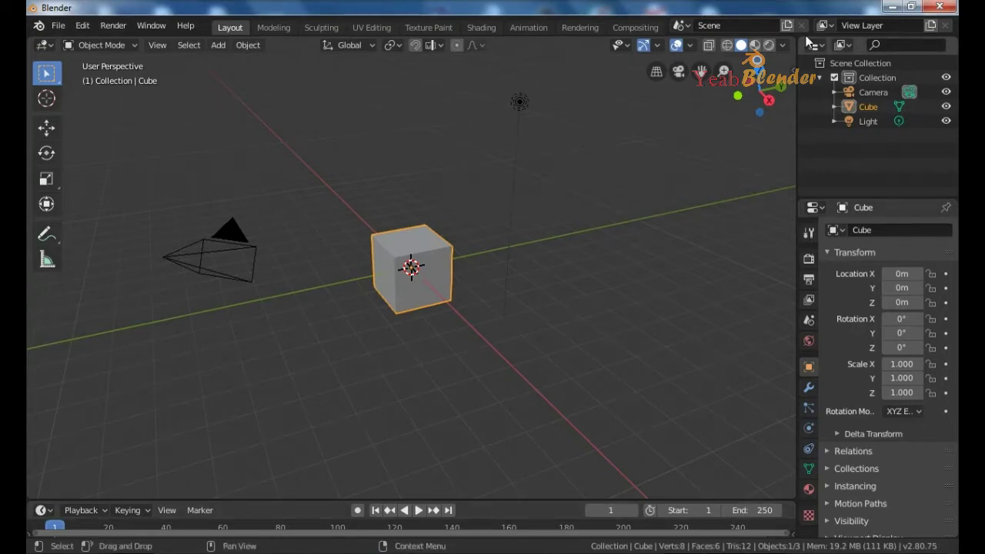
Step: Close the Blender 2.80 window and the Norton alert, then select the lamp in 2.76
click(940, 7)
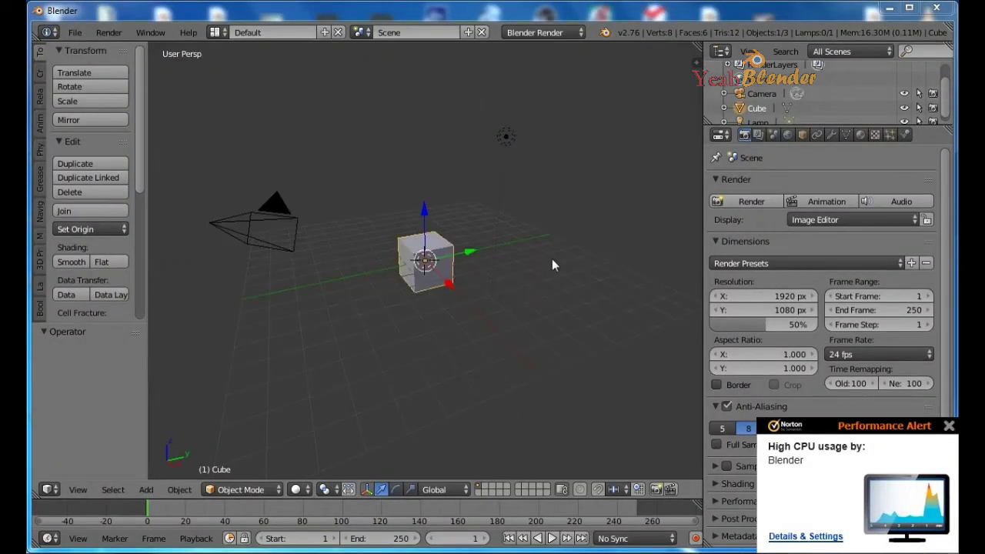
click(949, 426)
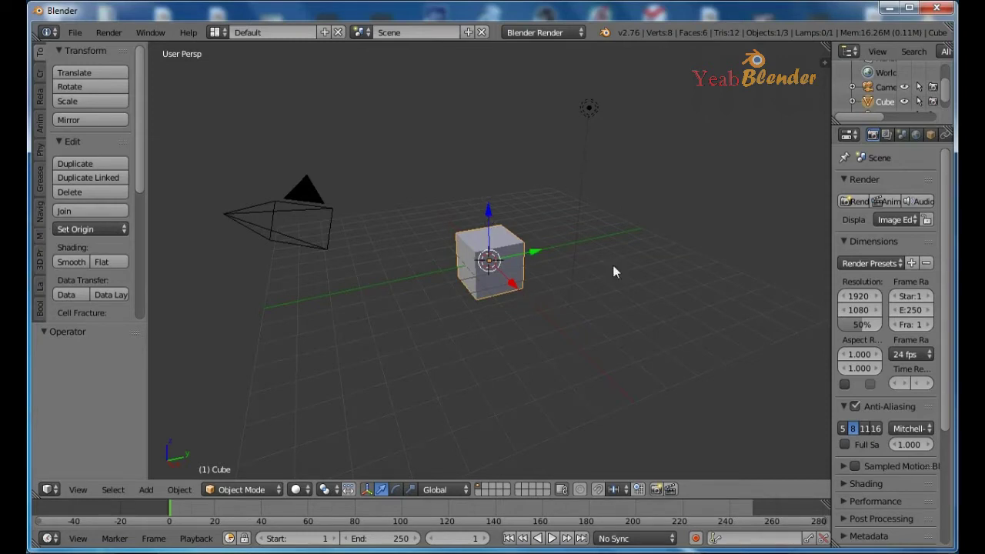
right_click(589, 109)
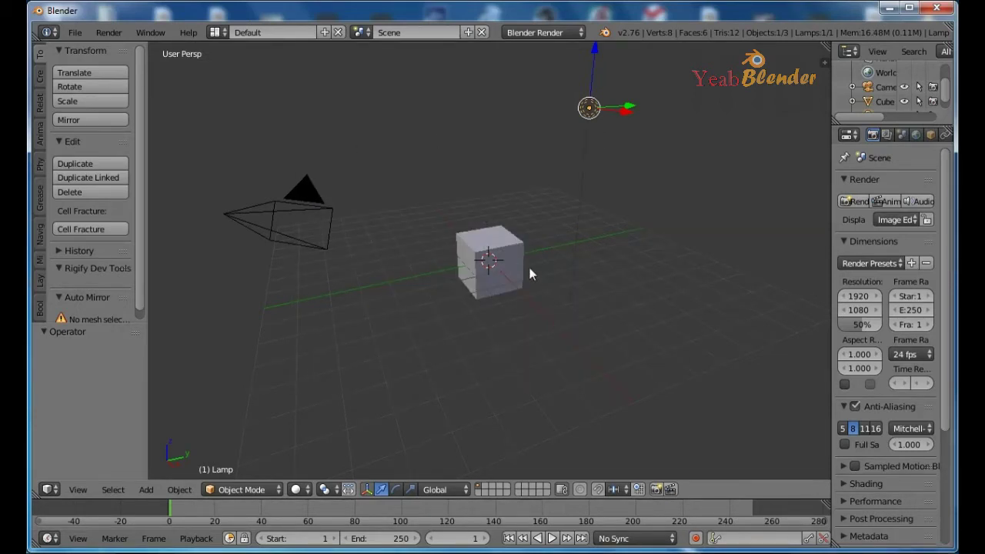
Step: Select the lamp, then the camera, in the 3D viewport
click(592, 118)
right_click(257, 218)
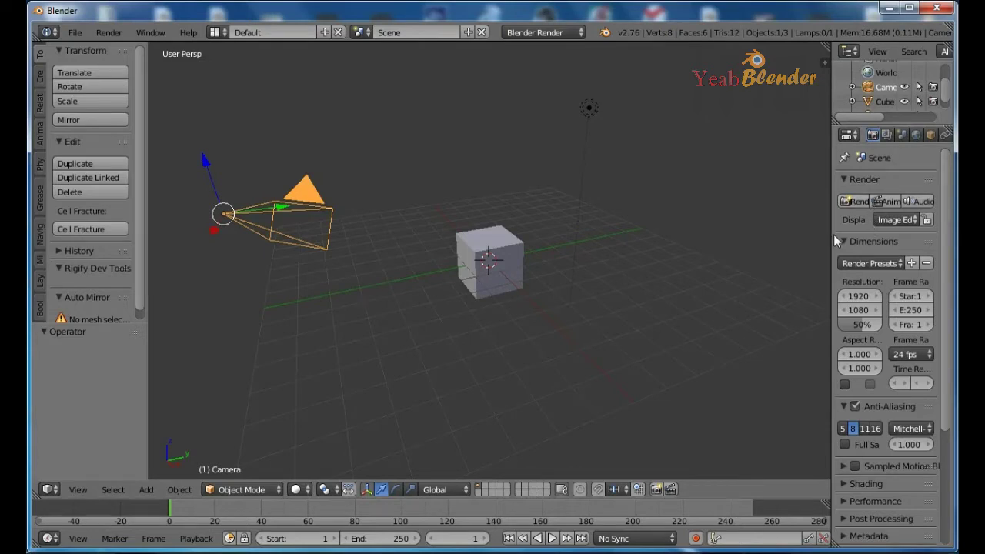
Step: Widen the outliner and properties panels and make the outliner taller to list more objects
drag(833, 234, 771, 230)
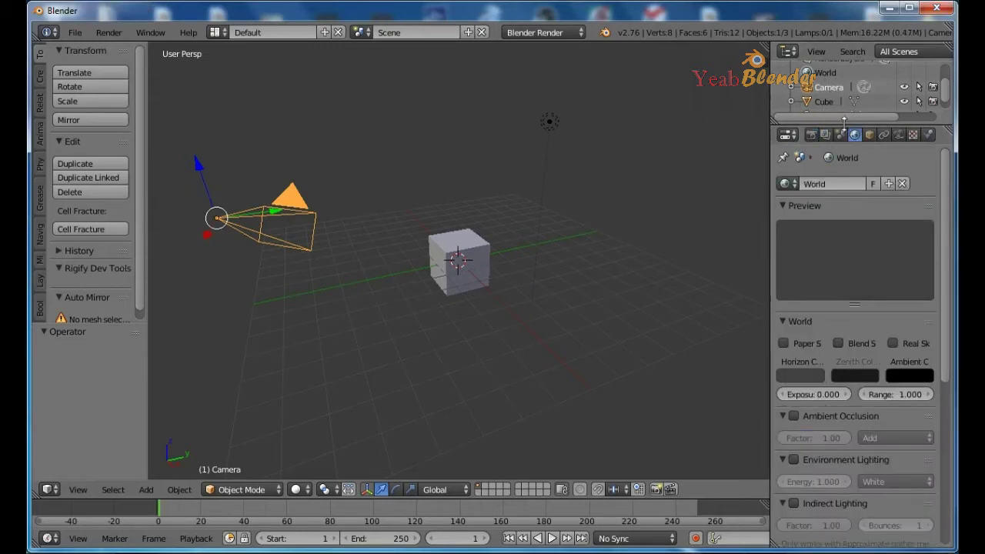
drag(846, 121, 846, 180)
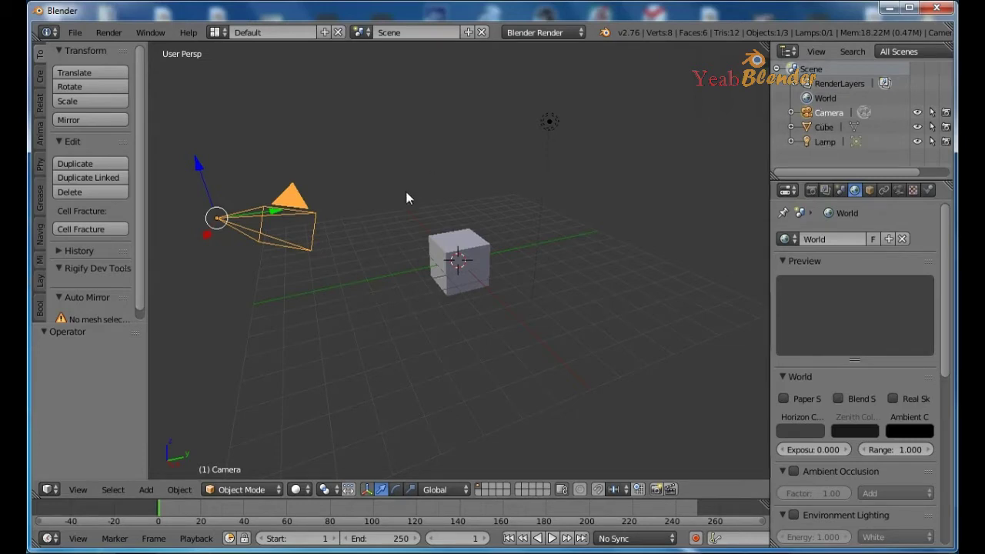
Step: Select Cube, then Lamp, in the outliner and jump to frame 21 on the timeline
click(820, 125)
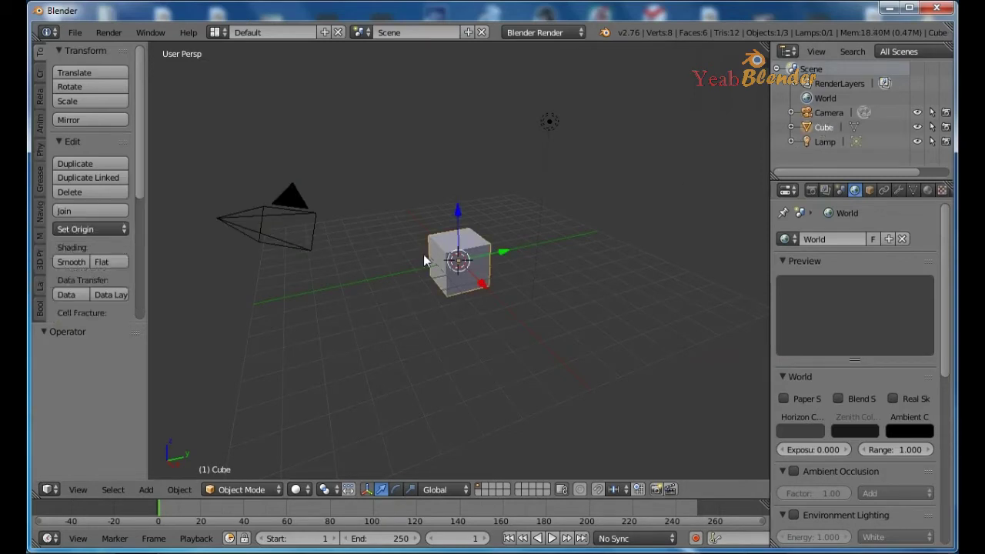
click(817, 142)
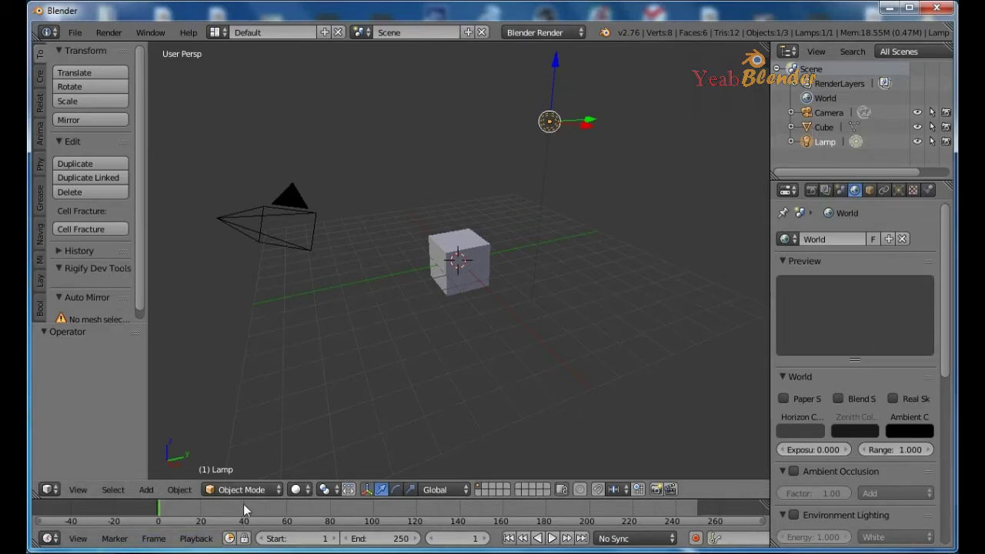
click(203, 504)
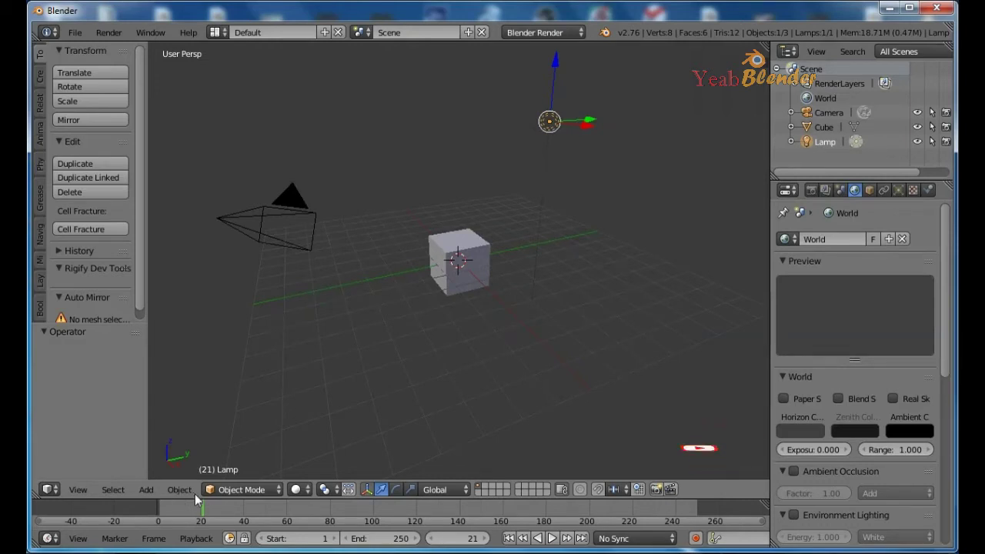
Step: Play the animation with Alt+A and stop playback again
key(alt+a)
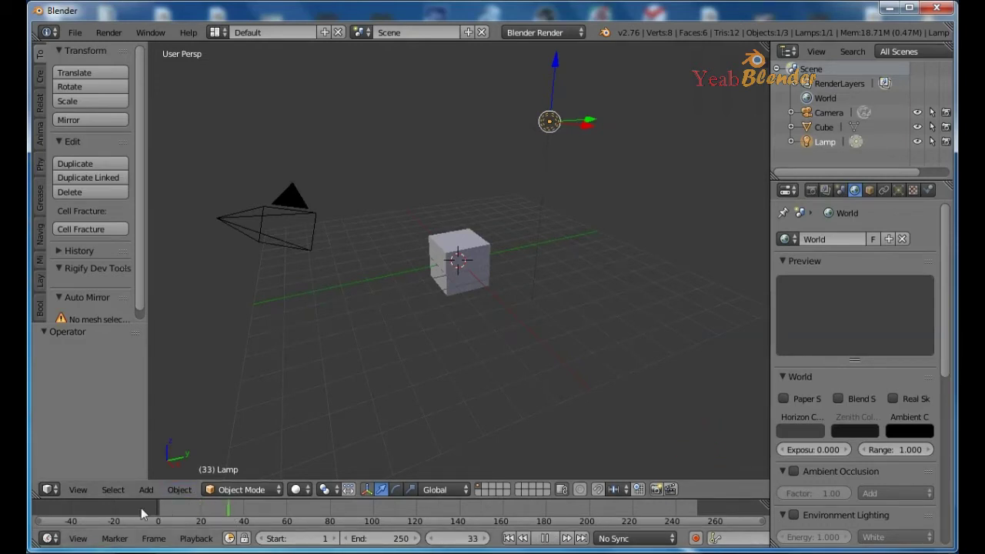
key(alt+a)
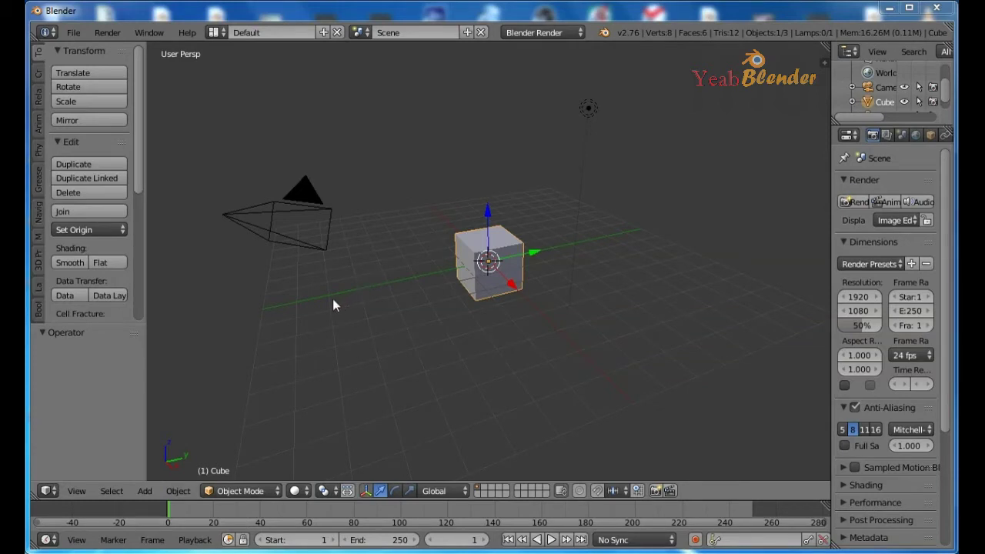
Step: Place the 3D cursor on the grid left of the cube, just below the camera
click(311, 307)
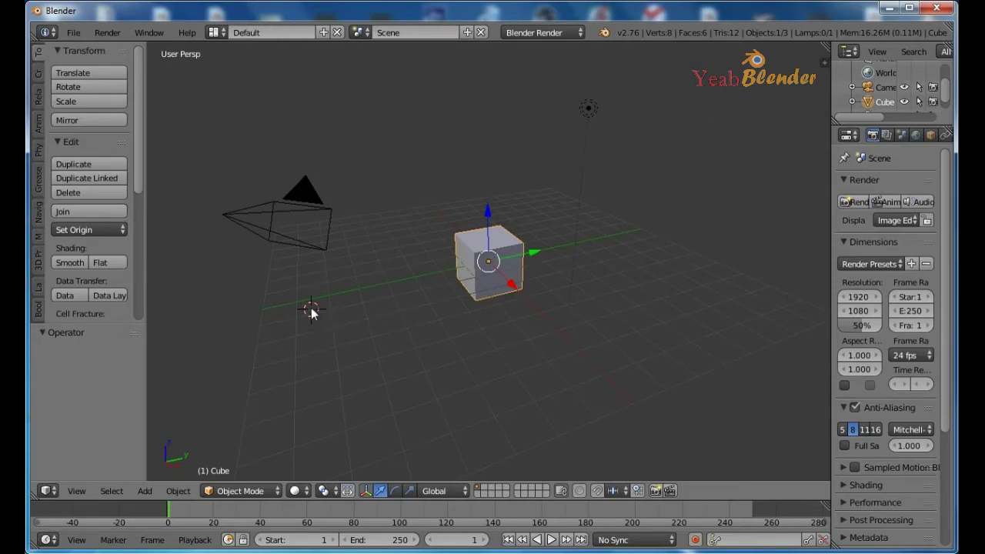
click(331, 377)
click(504, 363)
click(703, 244)
click(597, 364)
click(375, 378)
click(314, 314)
click(316, 276)
right_click(311, 214)
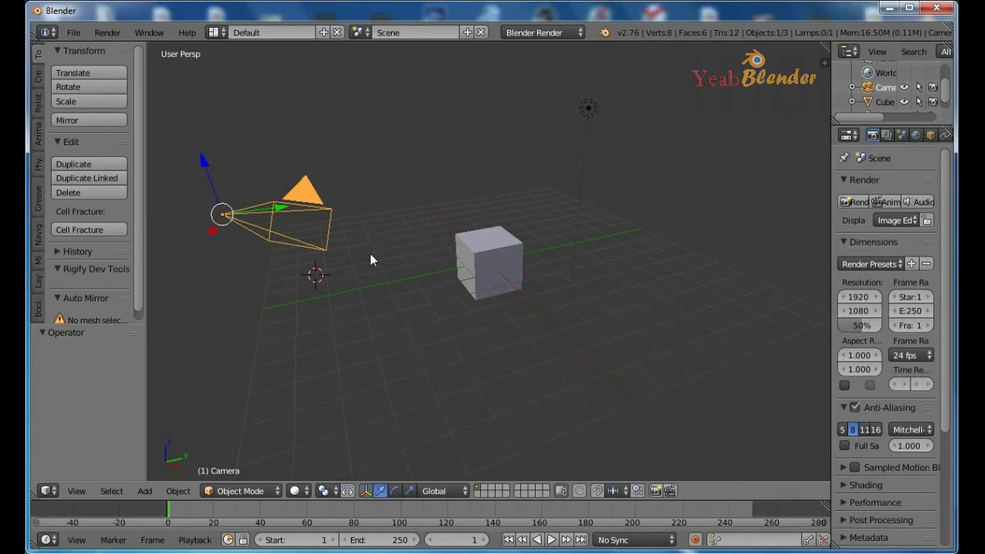
right_click(589, 109)
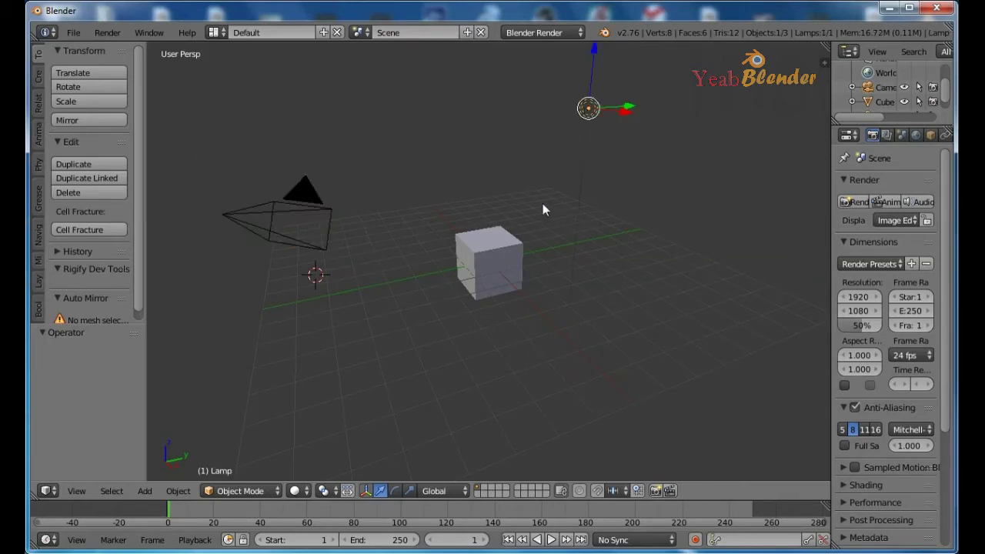
right_click(495, 246)
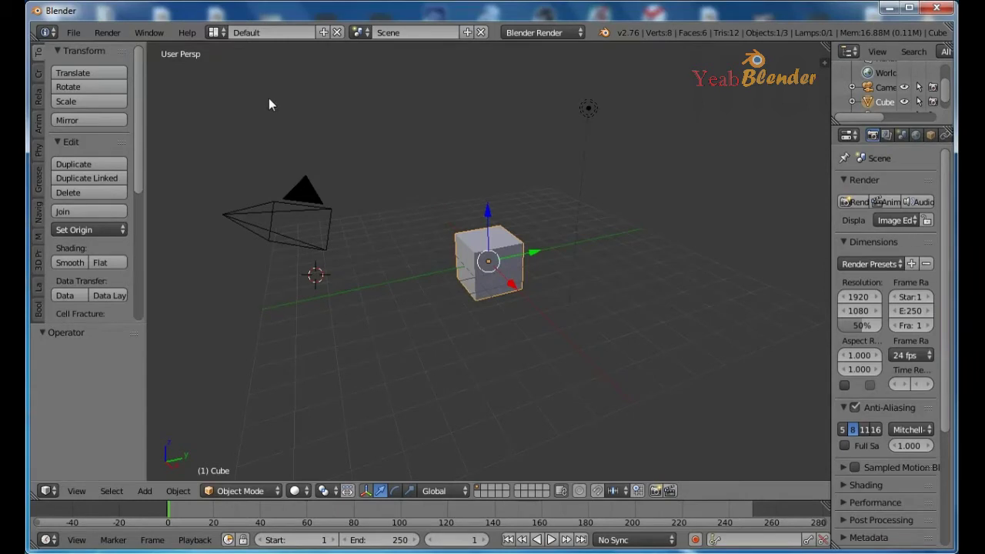
click(72, 33)
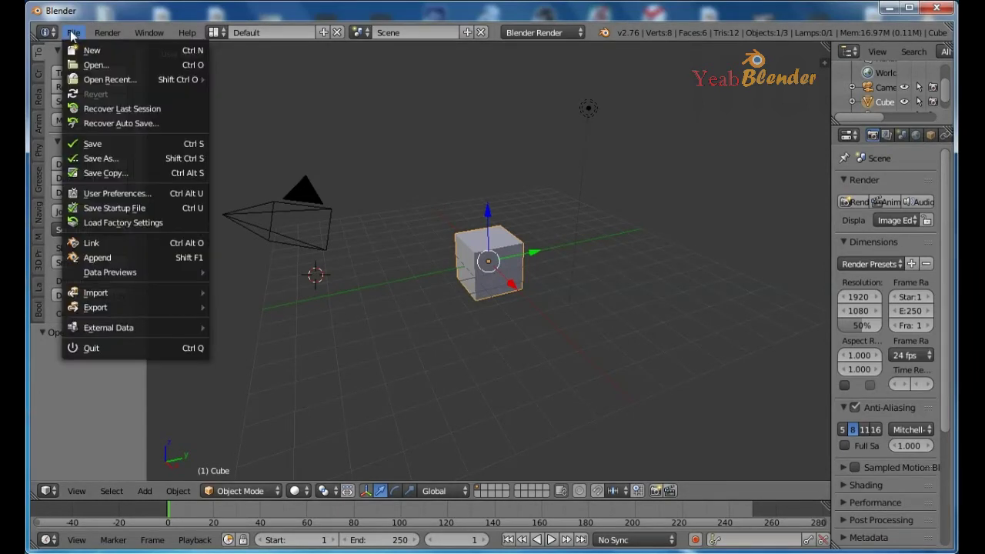
Step: Open User Preferences and set selection to the left mouse button
click(123, 193)
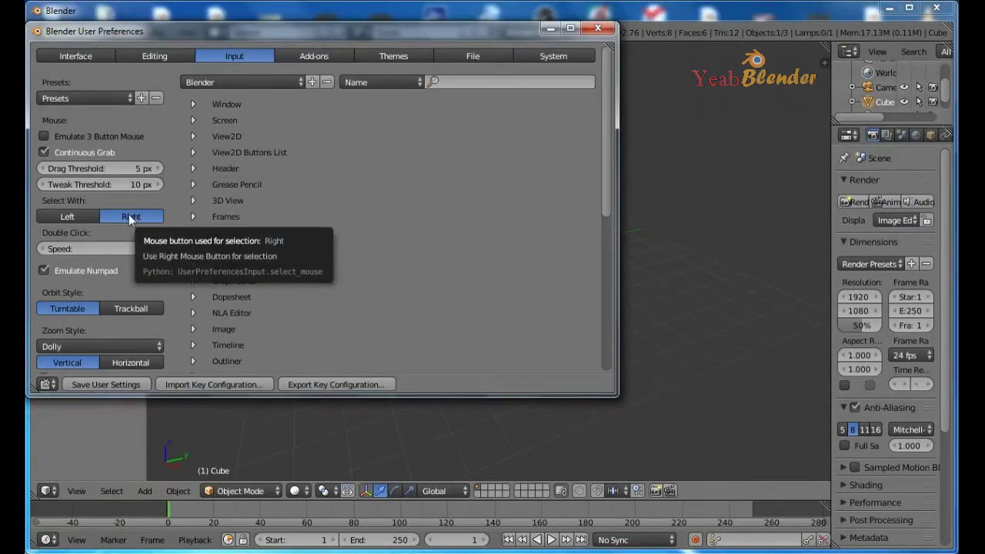
click(66, 220)
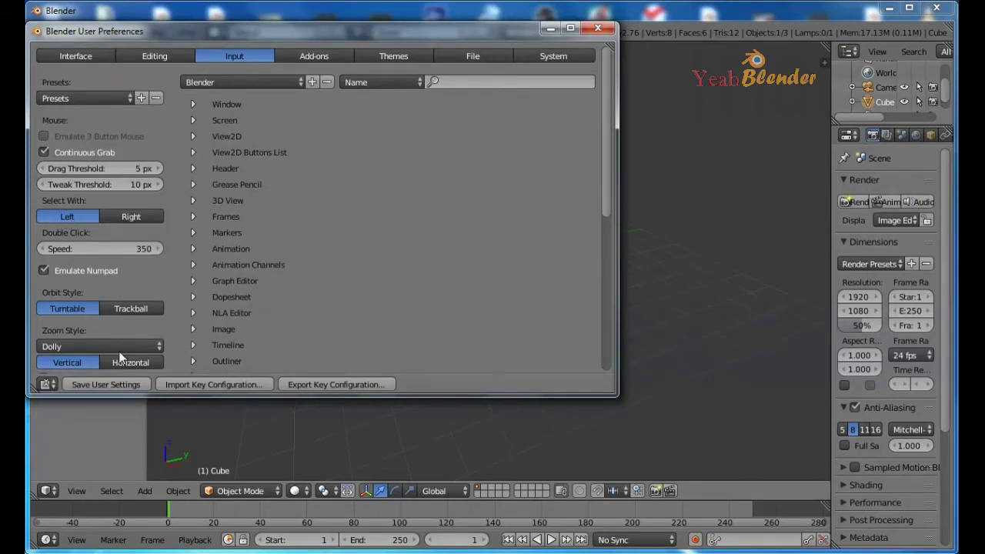
Step: Save the user settings and close the User Preferences window
click(97, 385)
click(600, 31)
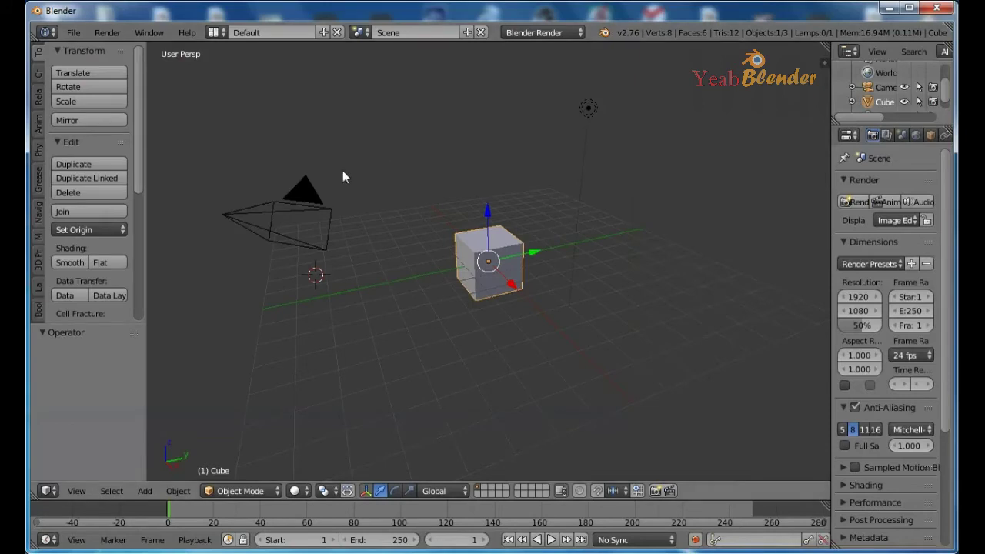
Step: Select the camera, then the lamp, then the cube in turn
right_click(280, 219)
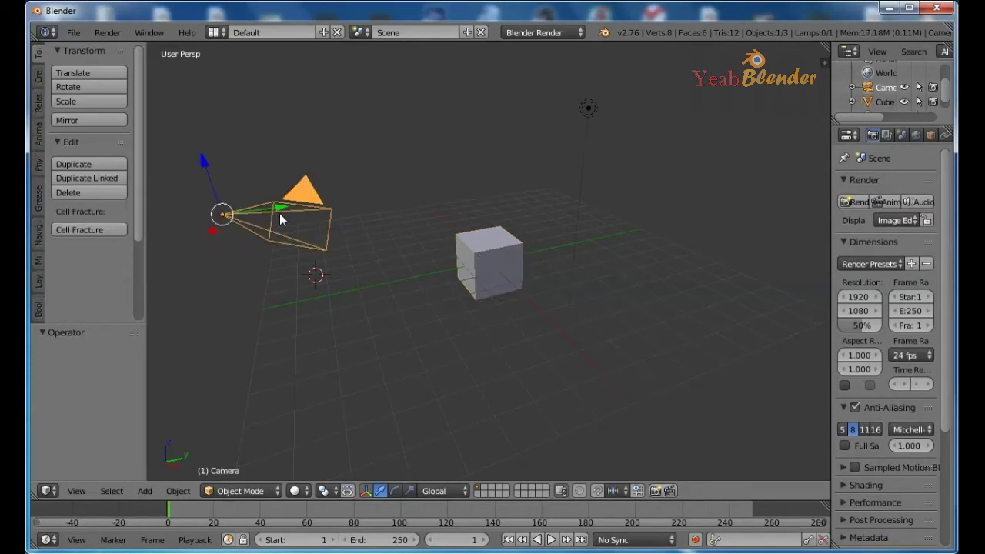
right_click(587, 110)
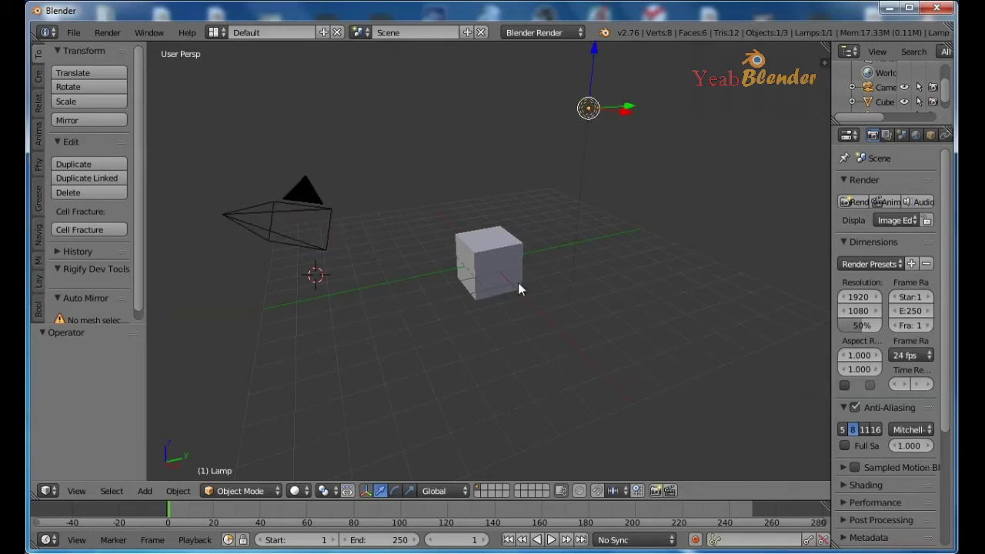
right_click(485, 285)
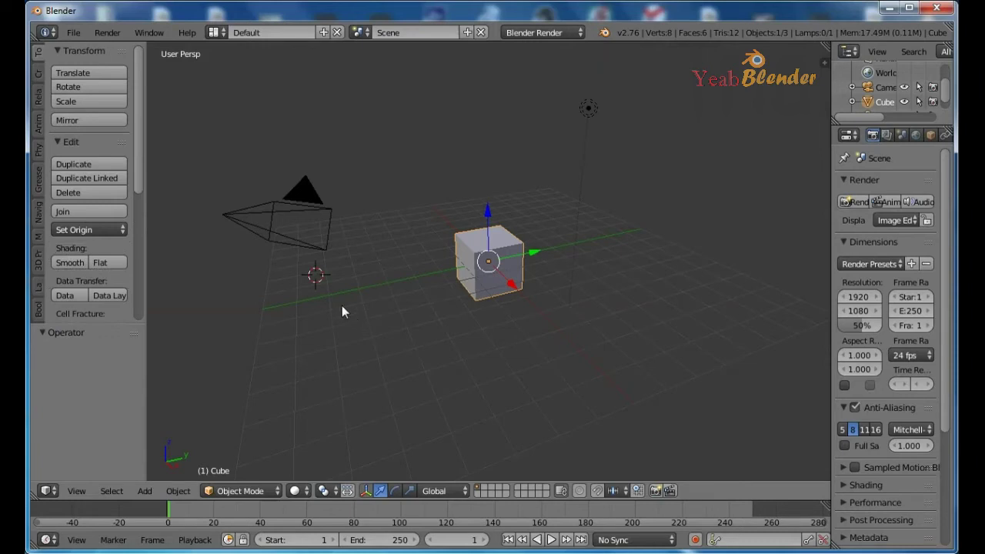
Step: Place the 3D cursor on the floor grid at a few spots right of the cube
click(372, 312)
click(351, 379)
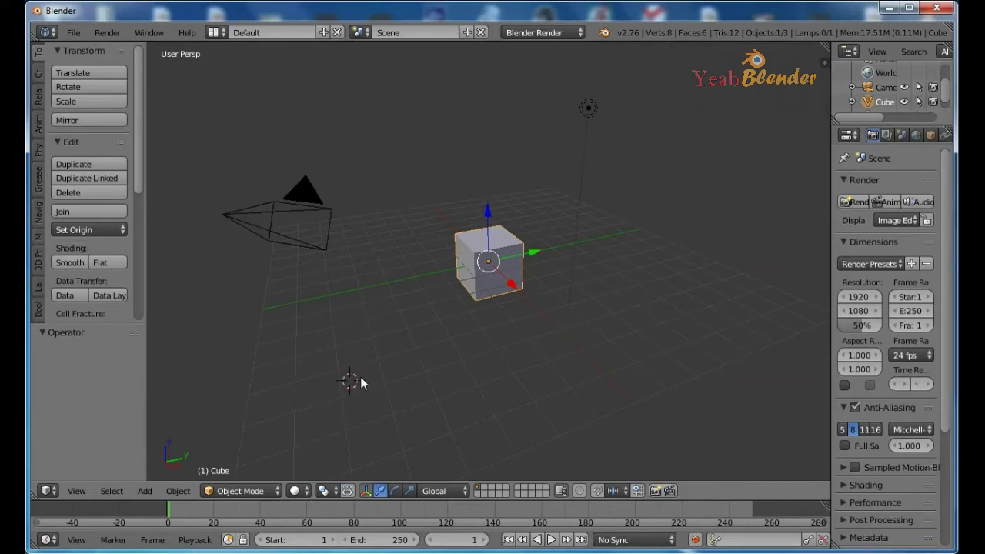
click(414, 371)
Step: Zoom in until the view passes inside the cube, then back out until camera, cube and lamp show
click(502, 264)
scroll(502, 265, up, 3)
scroll(502, 266, up, 1)
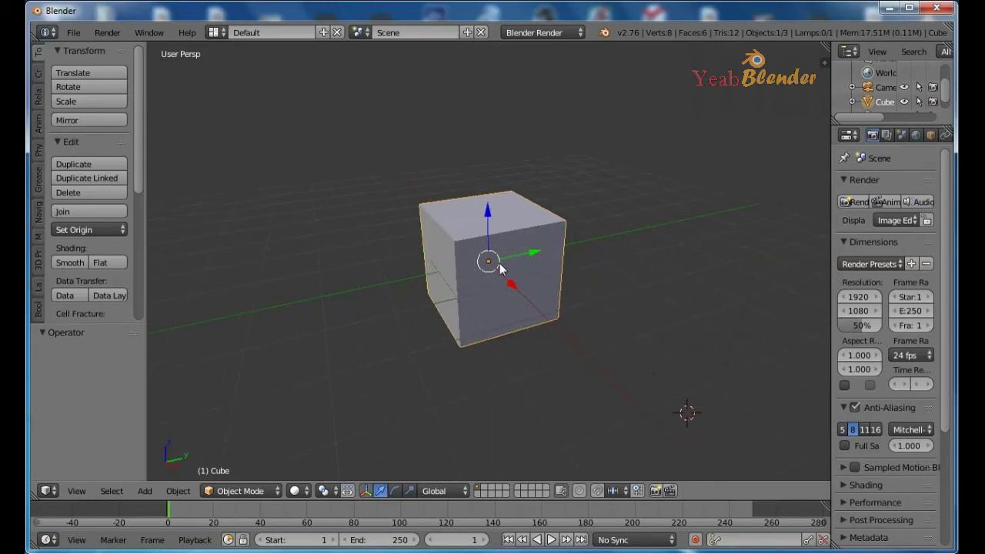
scroll(501, 266, up, 1)
scroll(501, 268, up, 1)
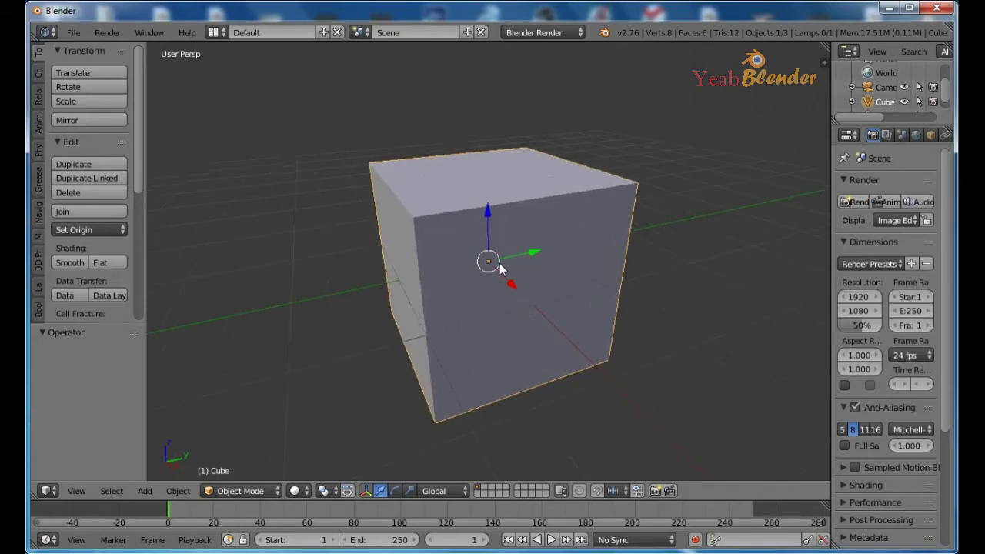
scroll(500, 268, up, 3)
scroll(500, 268, up, 1)
scroll(500, 268, up, 1)
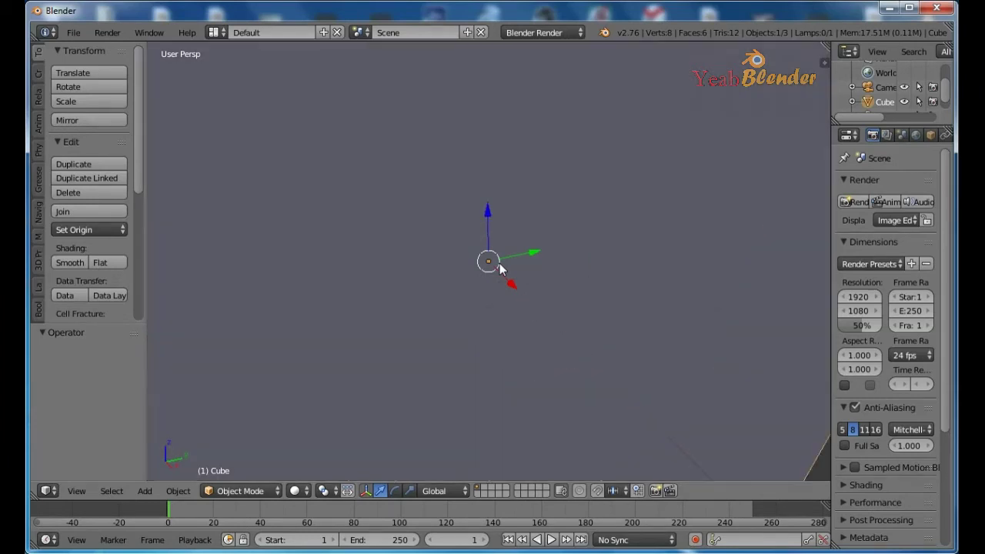
scroll(500, 268, down, 1)
scroll(500, 268, down, 1)
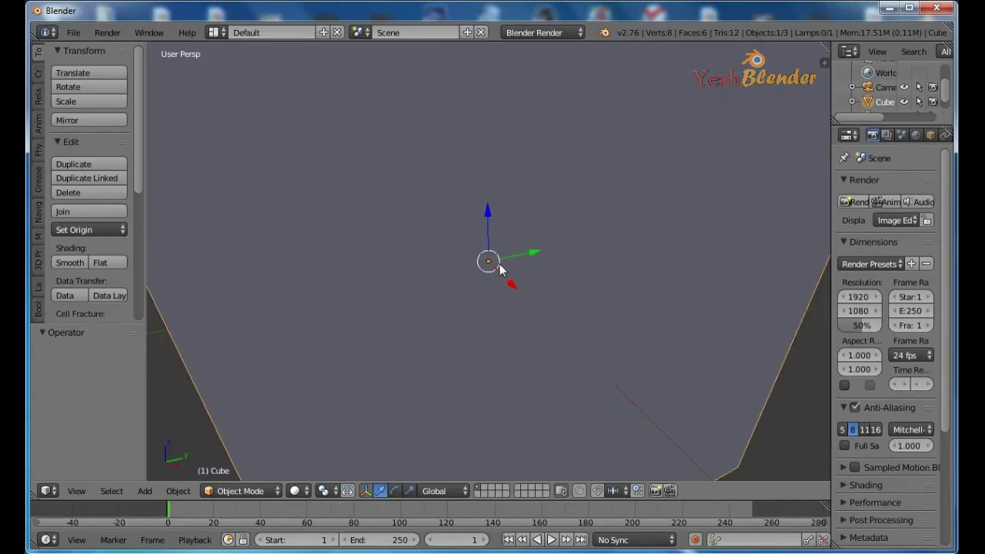
scroll(500, 267, down, 2)
scroll(500, 268, down, 1)
scroll(501, 268, down, 2)
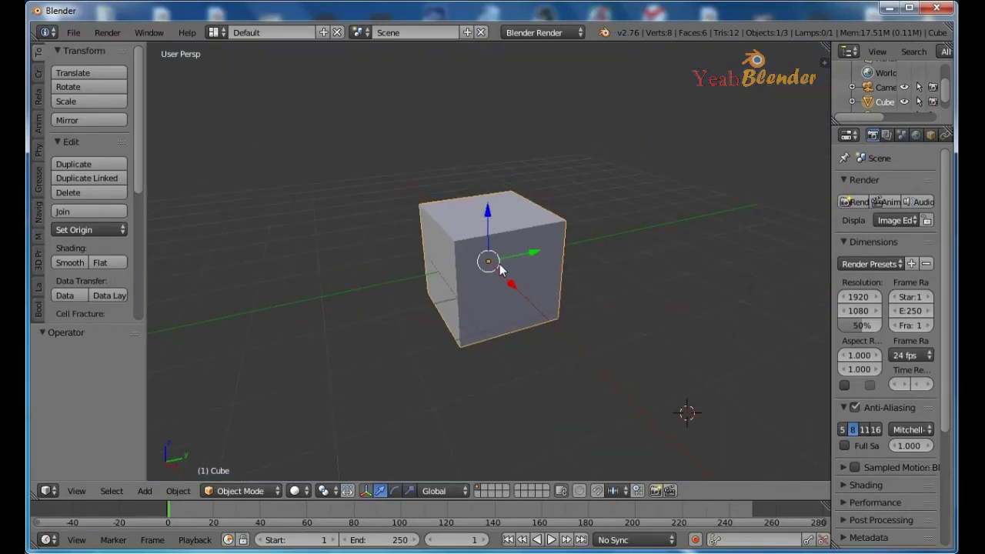
scroll(500, 268, down, 1)
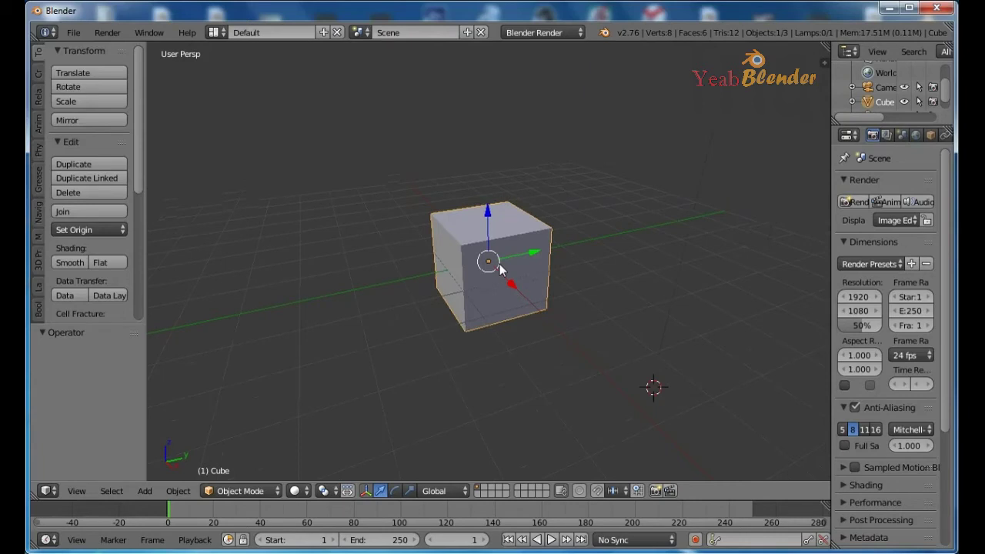
scroll(505, 269, down, 1)
scroll(505, 269, down, 1)
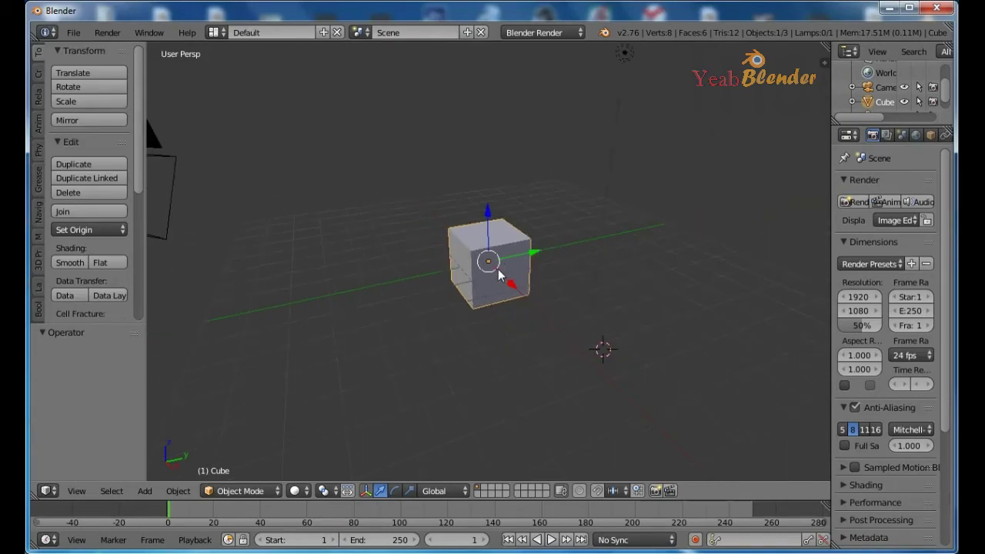
scroll(500, 274, up, 1)
scroll(498, 279, up, 1)
scroll(497, 272, up, 1)
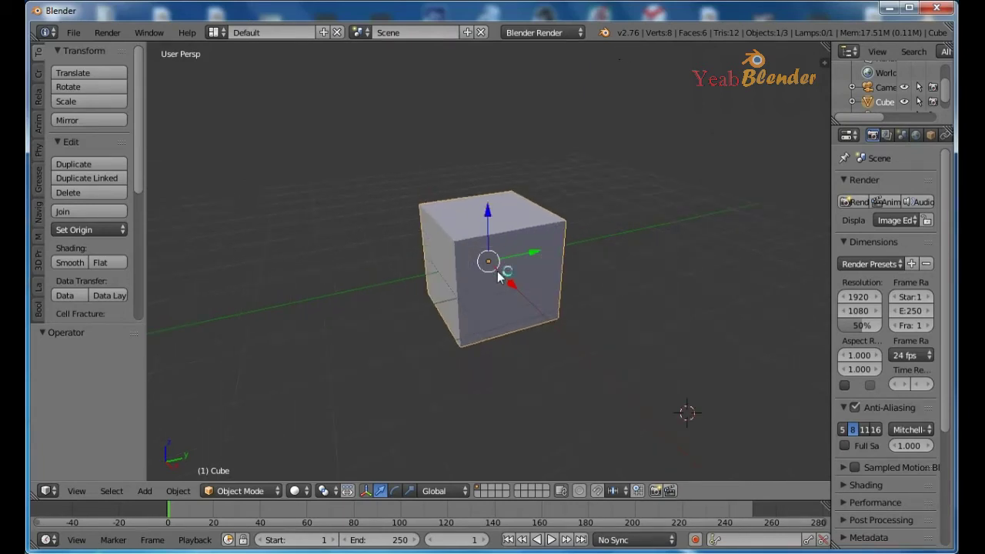
scroll(497, 272, up, 2)
scroll(495, 272, down, 3)
scroll(496, 272, down, 2)
scroll(495, 271, down, 1)
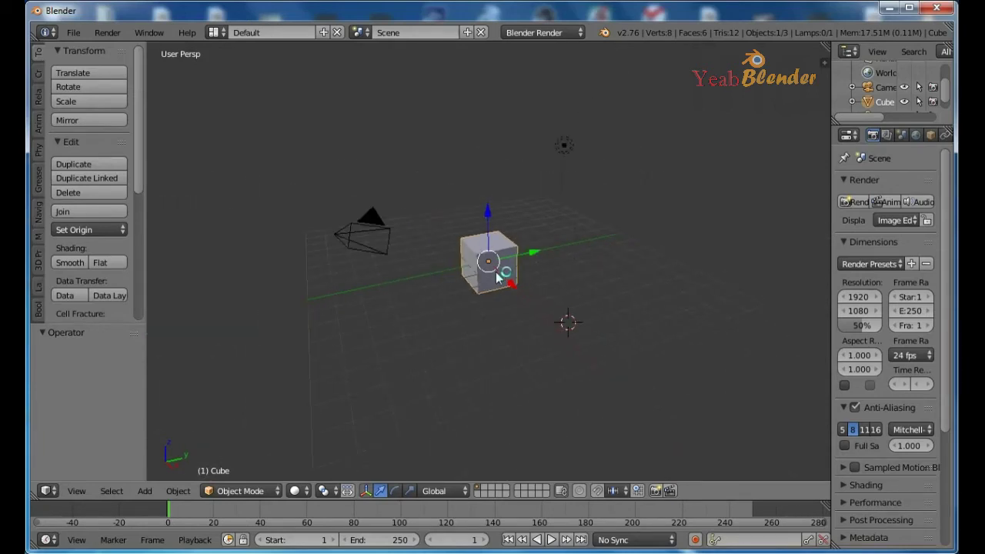
scroll(496, 278, up, 1)
scroll(493, 282, up, 2)
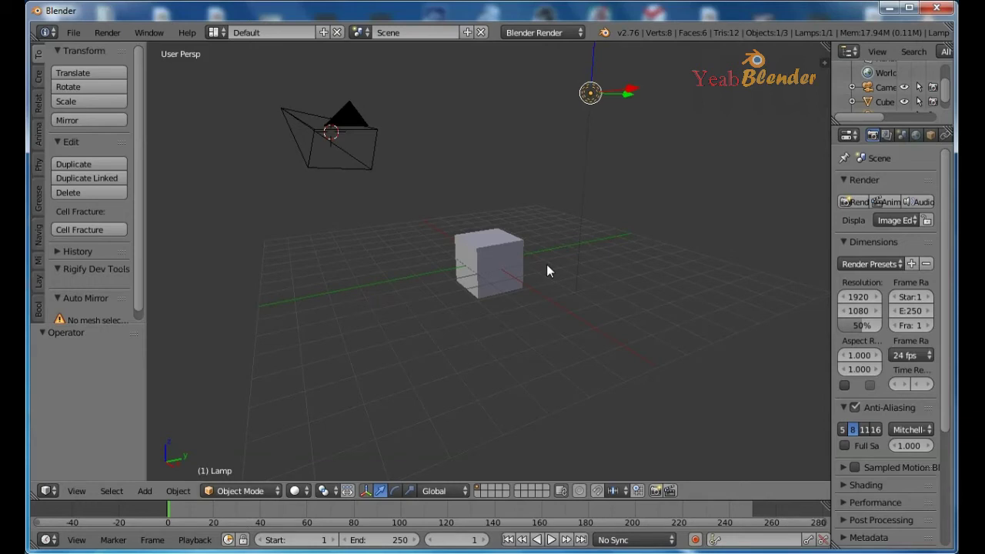
Step: Orbit and tilt the view to see the cube, lamp and camera from a new angle
mouse_move(547, 266)
middle_down()
mouse_move(461, 288)
mouse_move(312, 289)
mouse_move(411, 268)
middle_up()
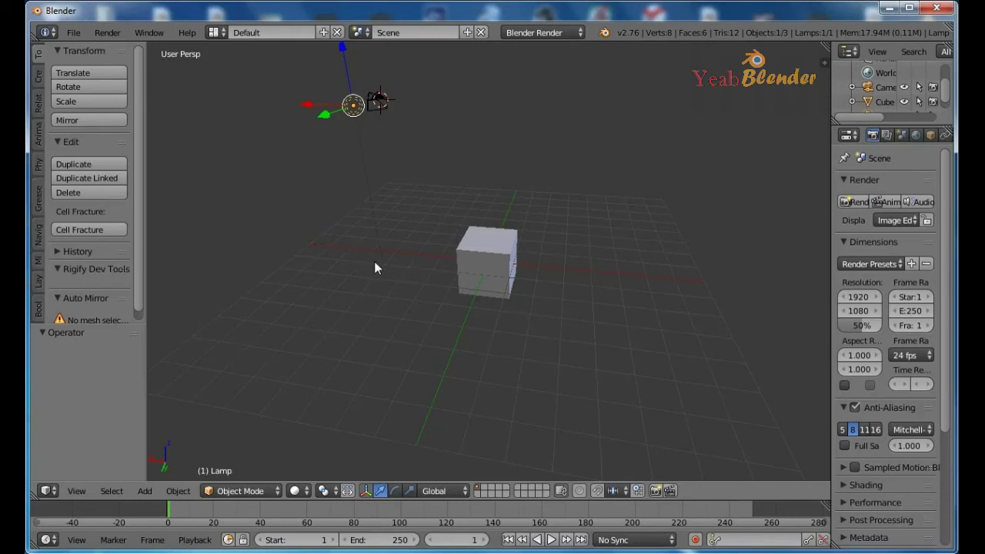
mouse_move(451, 268)
middle_down()
mouse_move(680, 253)
mouse_move(645, 113)
mouse_move(640, 153)
middle_up()
mouse_move(599, 236)
middle_down()
mouse_move(582, 330)
mouse_move(503, 282)
mouse_move(395, 255)
mouse_move(479, 282)
mouse_move(577, 284)
mouse_move(670, 128)
middle_up()
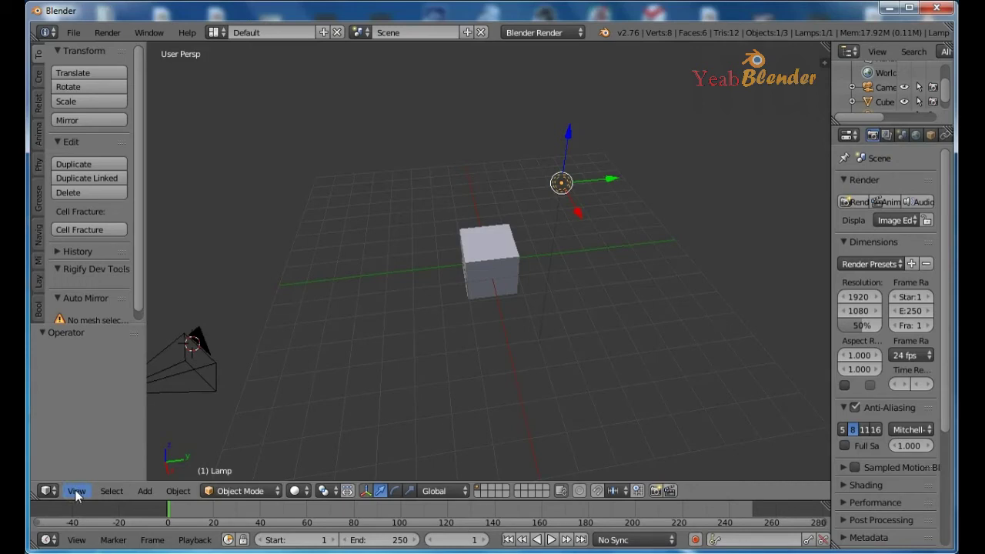
Step: Switch the 3D view to the Front viewpoint from the View menu
click(76, 493)
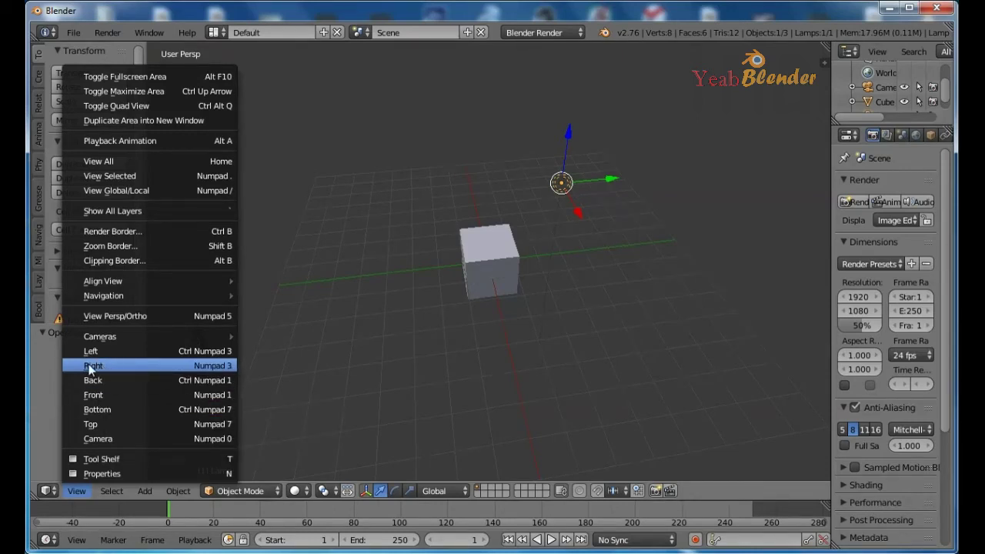
click(94, 395)
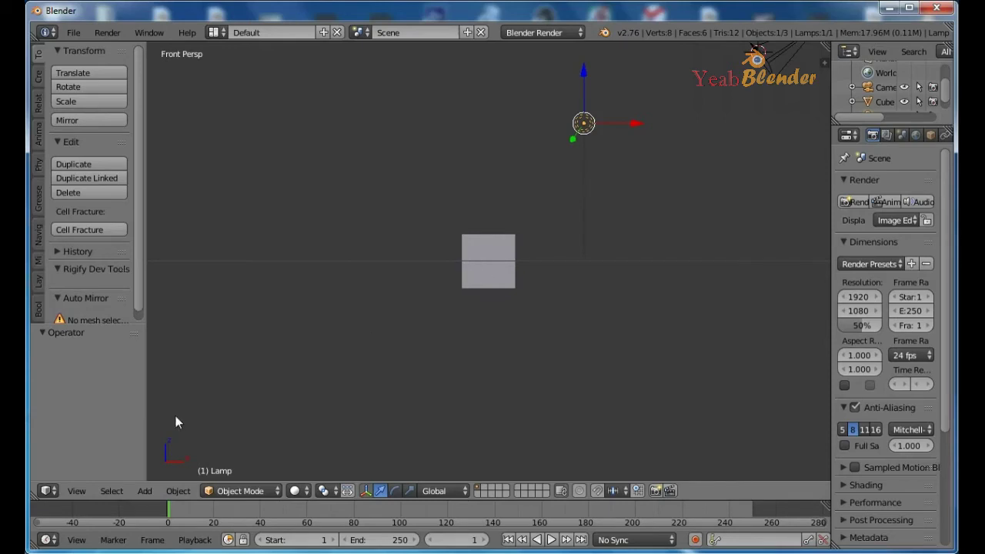
click(77, 492)
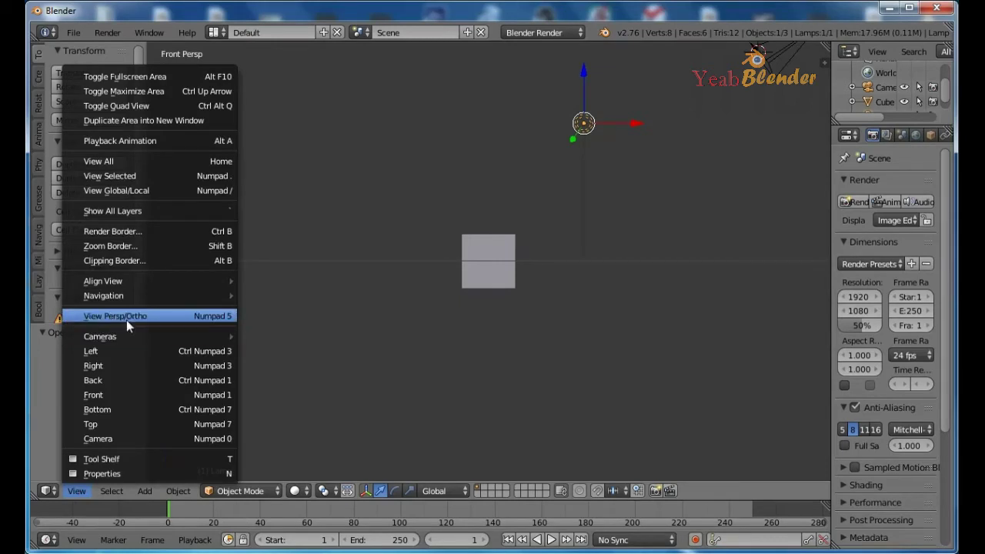
Step: Toggle the front view to orthographic (Front Ortho) and zoom in on the cube
click(137, 316)
scroll(487, 270, up, 1)
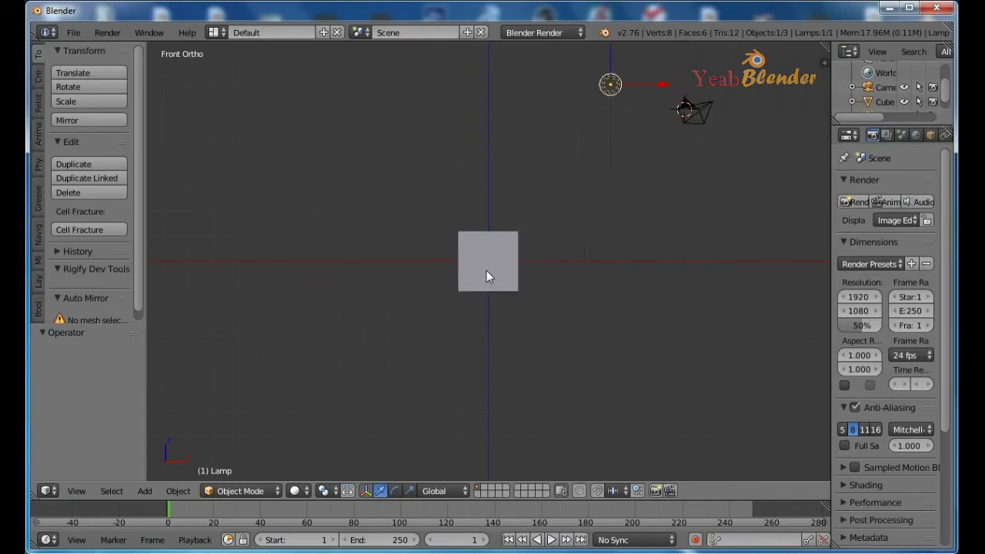
scroll(496, 265, up, 1)
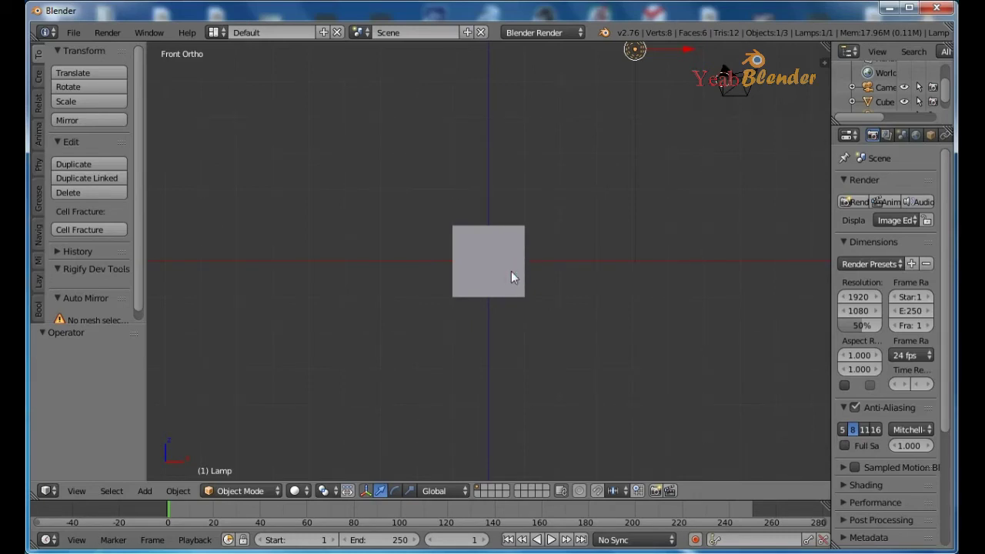
Step: Orbit from Top view to a higher tilted angle and set the 3D cursor right of the cube
click(76, 490)
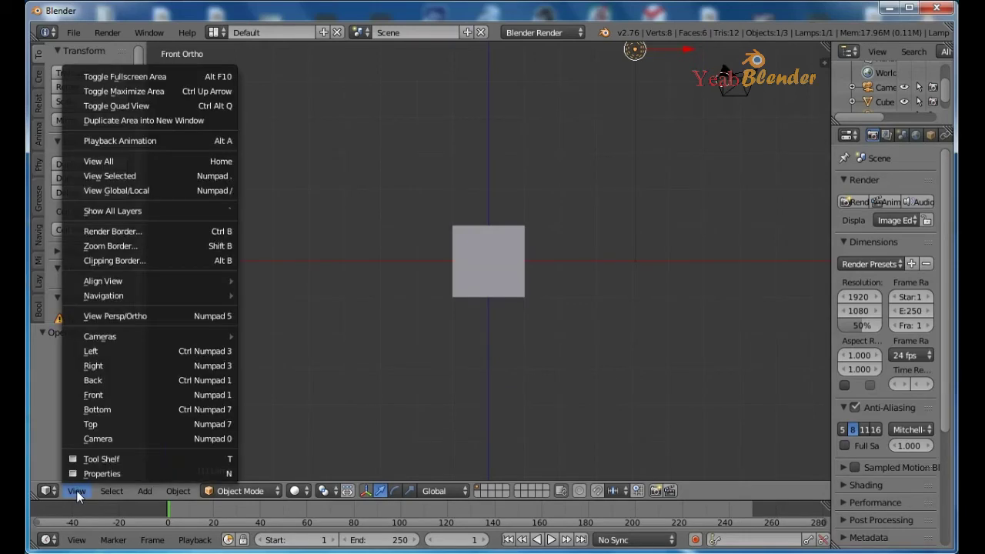
click(99, 423)
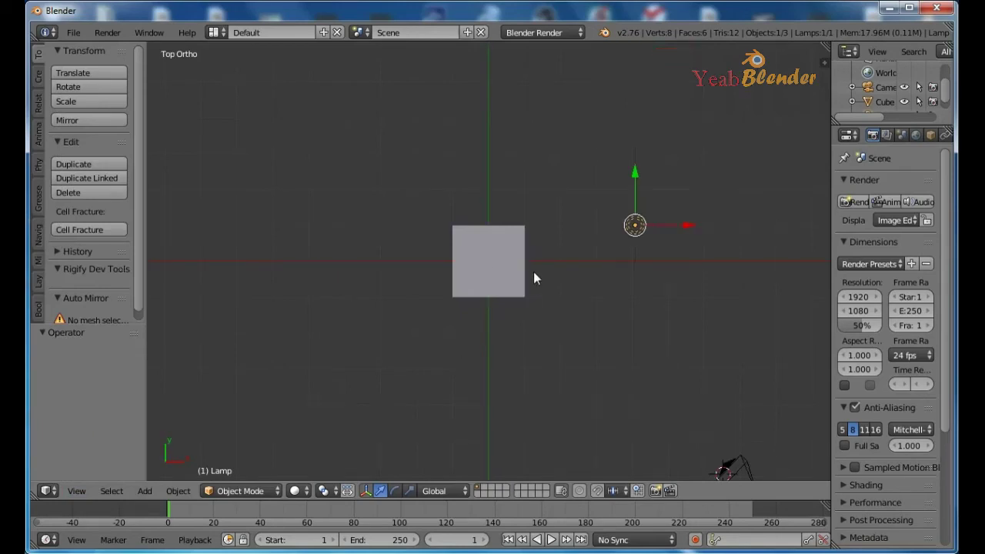
middle_drag(508, 228, 500, 217)
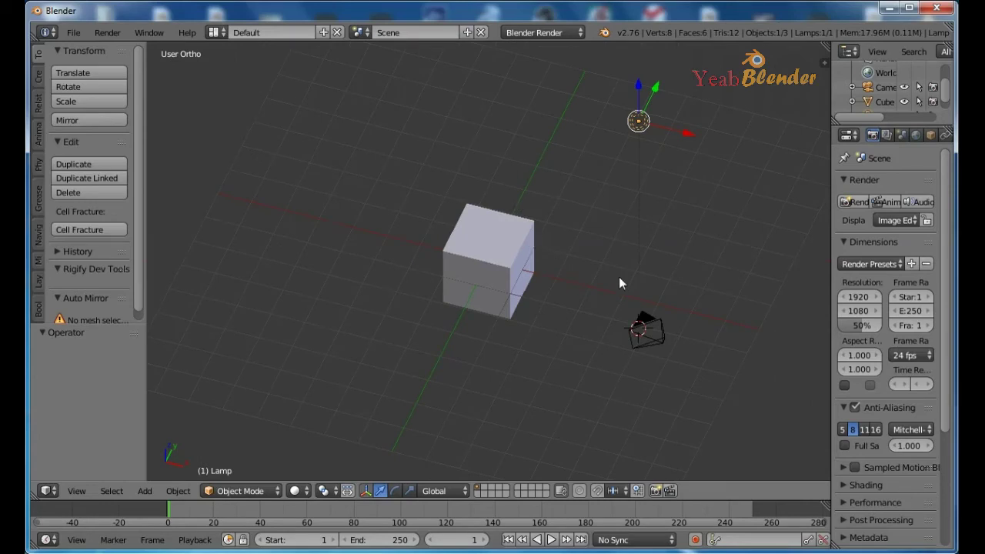
middle_drag(566, 274, 372, 290)
mouse_move(378, 257)
middle_down()
mouse_move(387, 235)
mouse_move(543, 256)
middle_up()
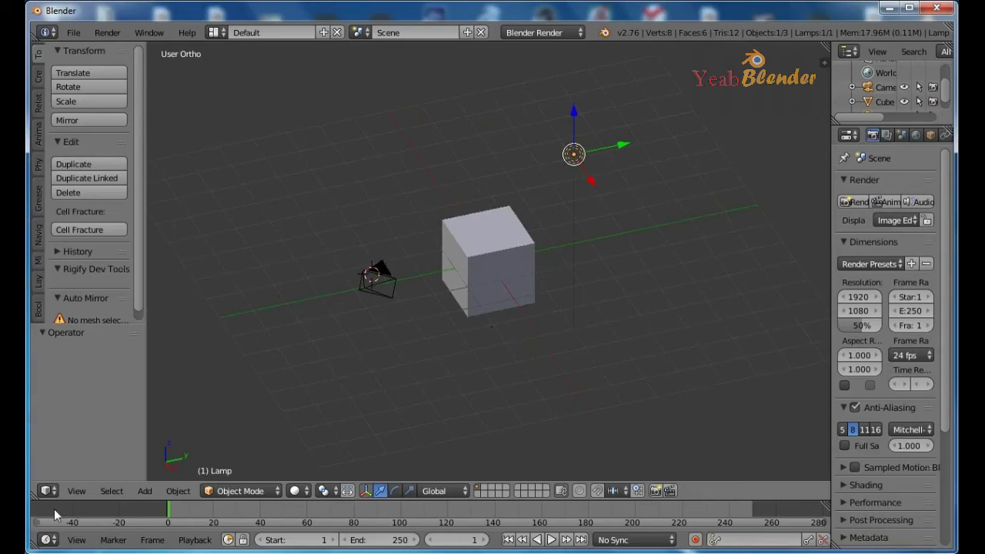
key(KP_8)
key(KP_4)
key(KP_4)
key(KP_4)
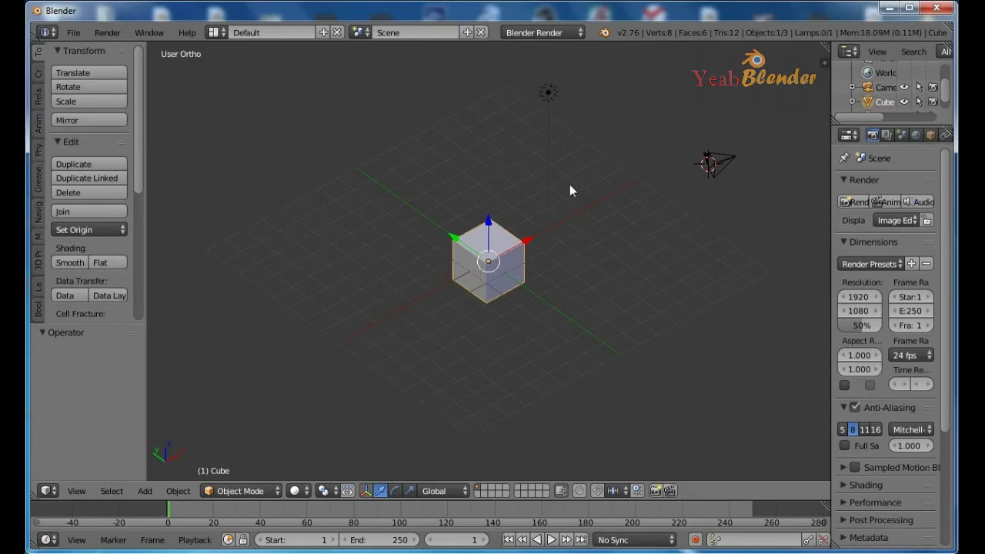
click(590, 282)
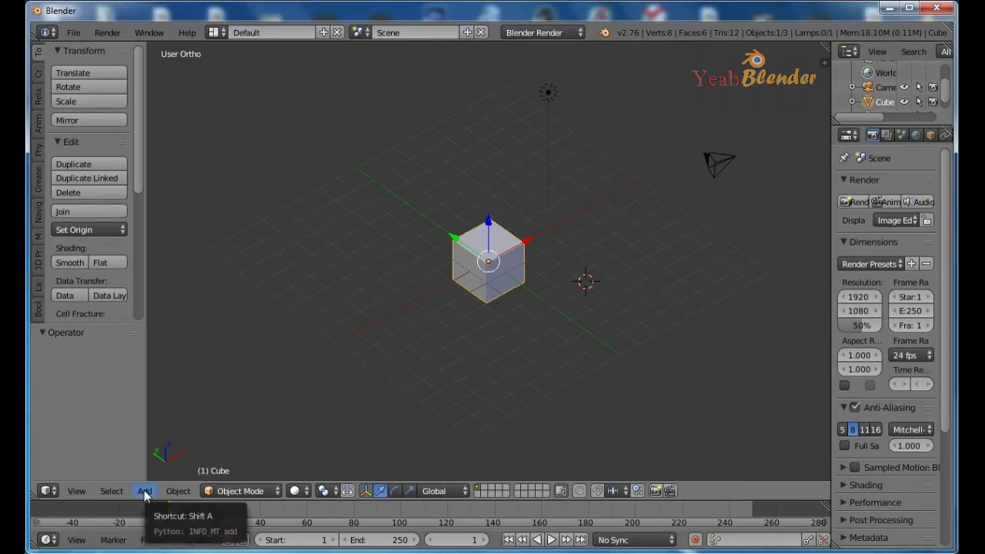
Step: Add a cone (32 vertices, radius 1, depth 2) at the 3D cursor beside the cube
click(145, 493)
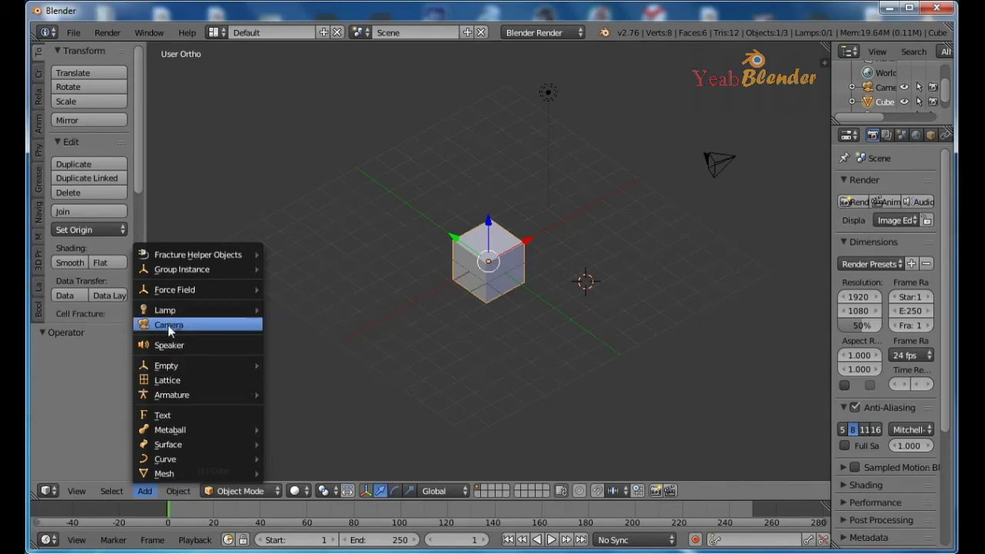
mouse_move(164, 474)
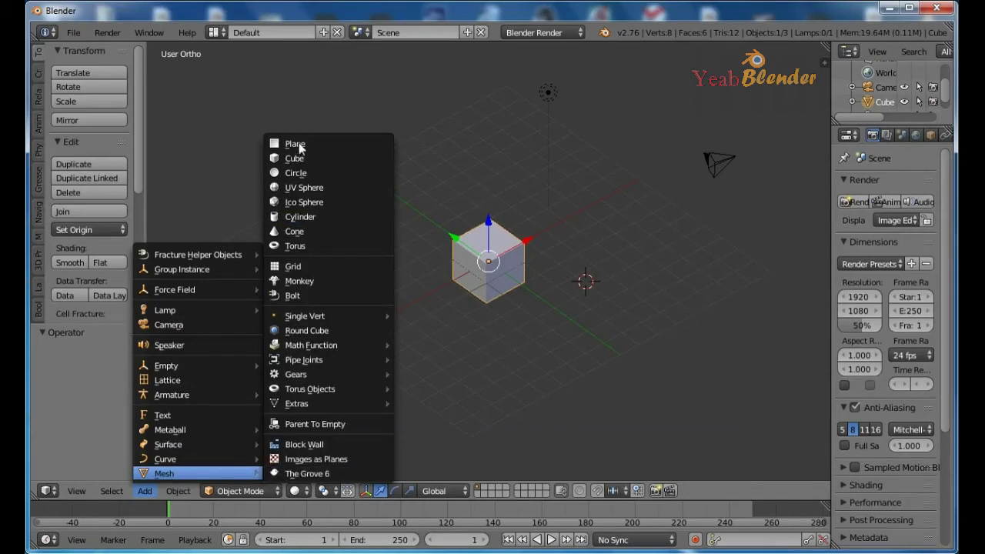
click(307, 233)
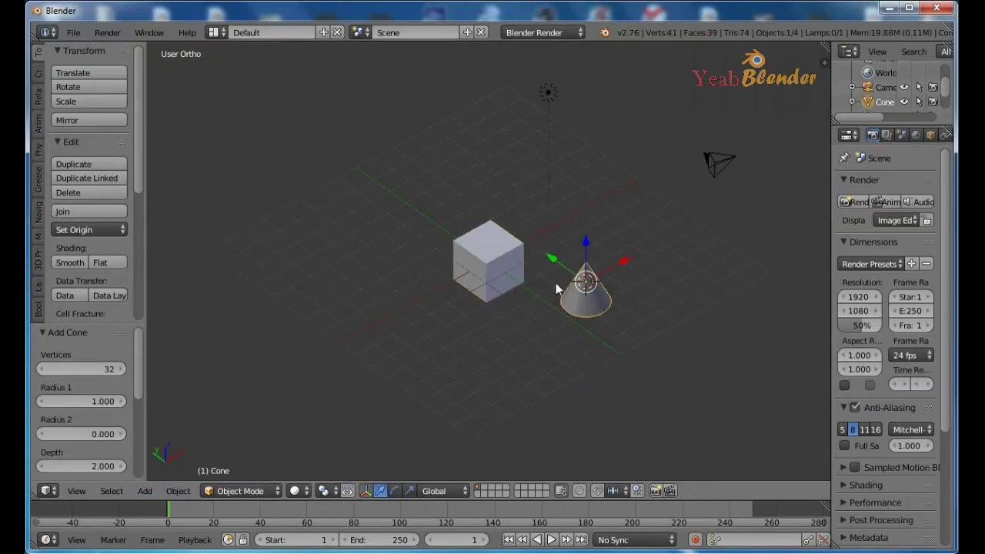
scroll(603, 294, up, 2)
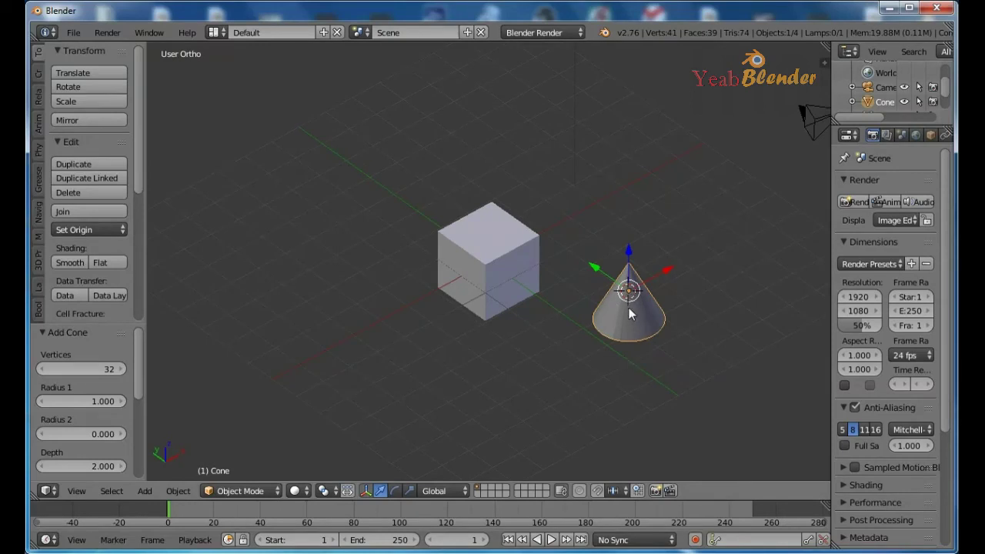
click(576, 198)
Step: Add a 32-vertex cylinder (radius 1, depth 2) at the 3D cursor behind the cube
key(shift+a)
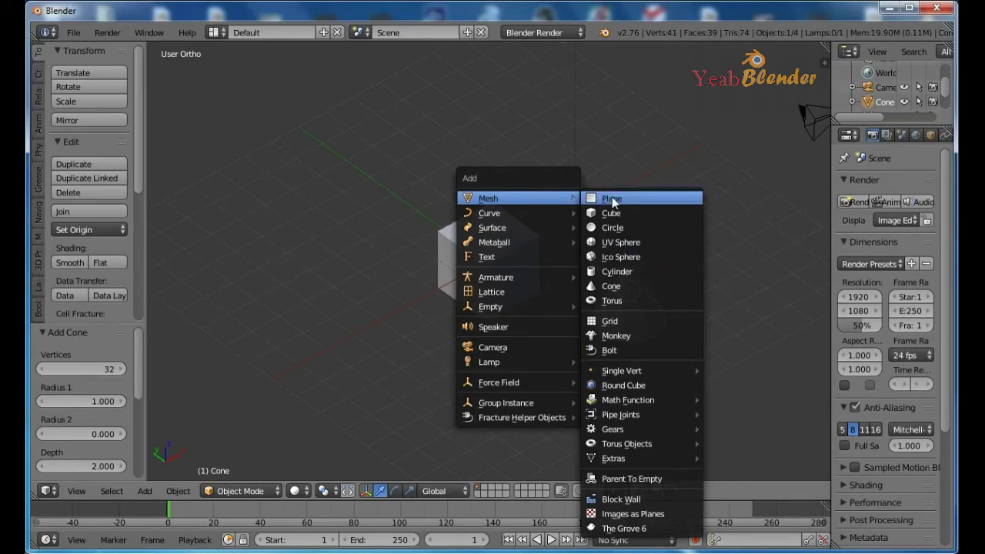
click(626, 273)
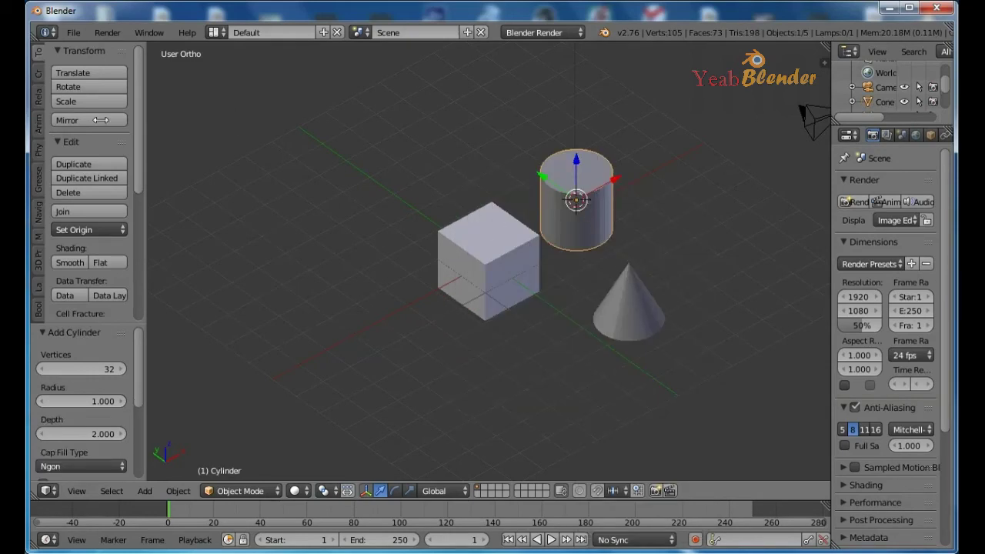
Step: Select the cube, then the cone instead, and begin sliding the cone along X
right_click(491, 231)
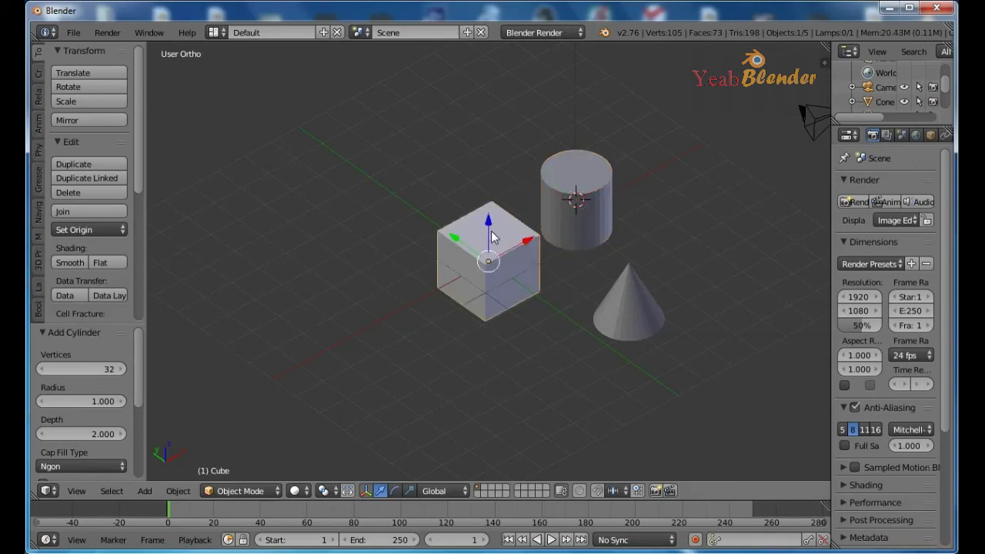
right_click(635, 286)
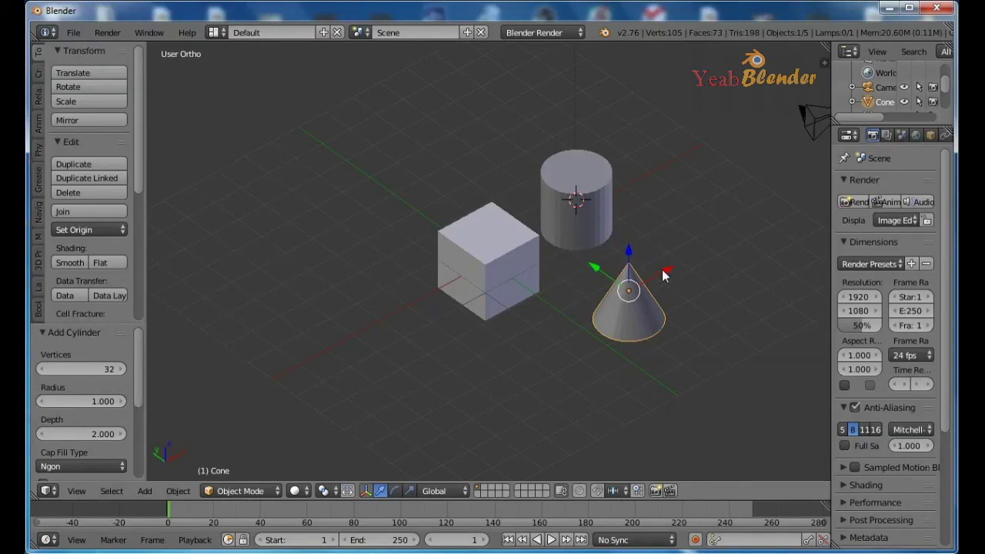
drag(665, 275, 728, 235)
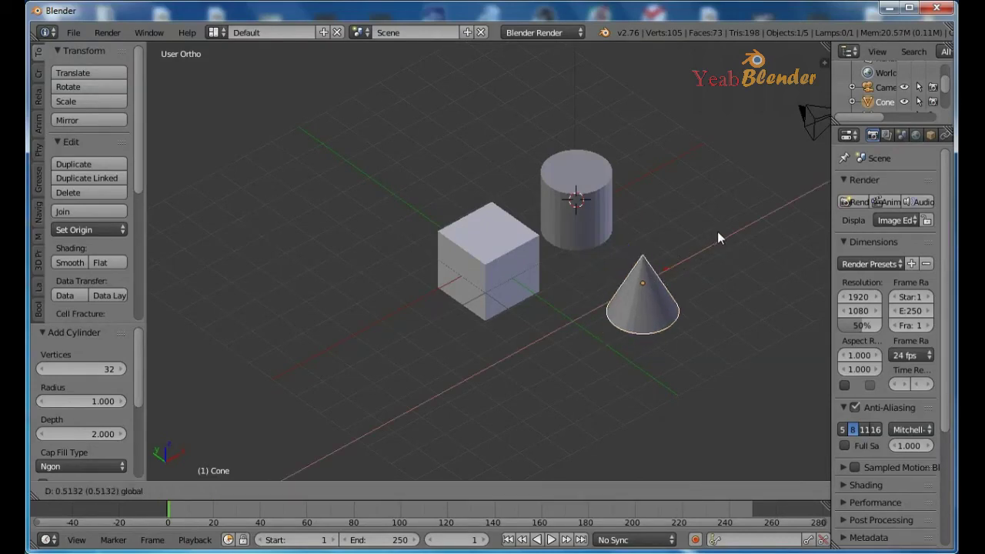
Step: Slide the cone along X to about -7.27, in front of the cube, and confirm
mouse_move(726, 229)
mouse_down()
mouse_move(735, 273)
mouse_move(443, 427)
mouse_up()
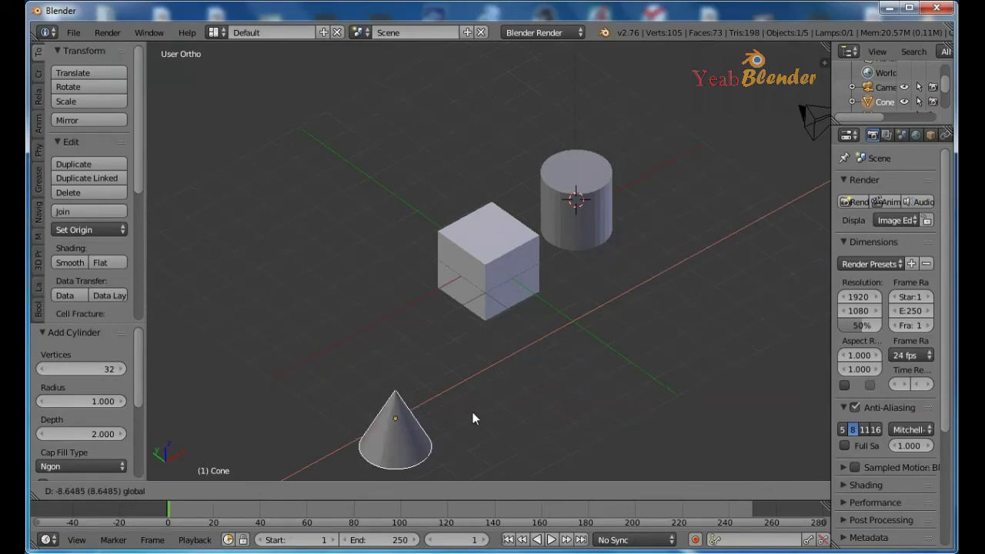
drag(481, 408, 476, 404)
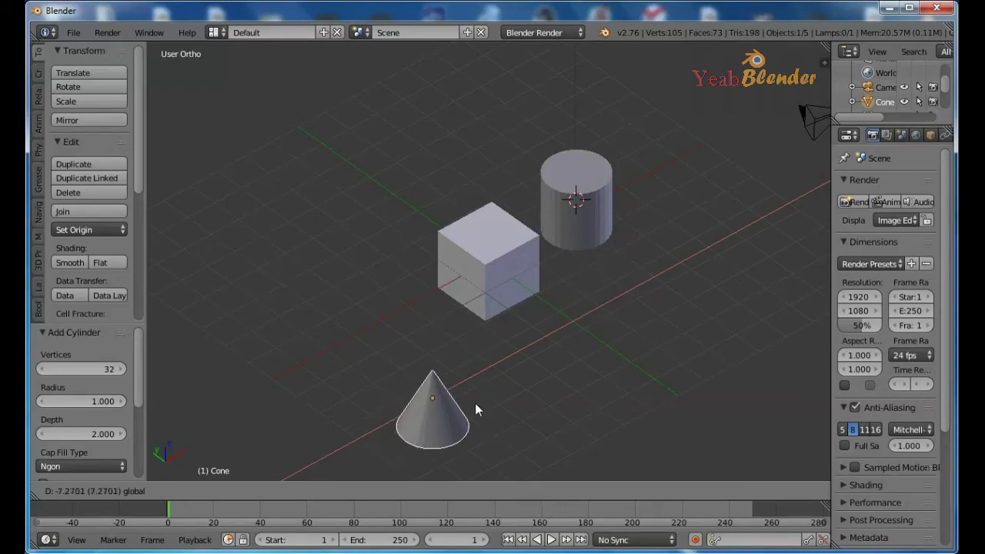
click(475, 403)
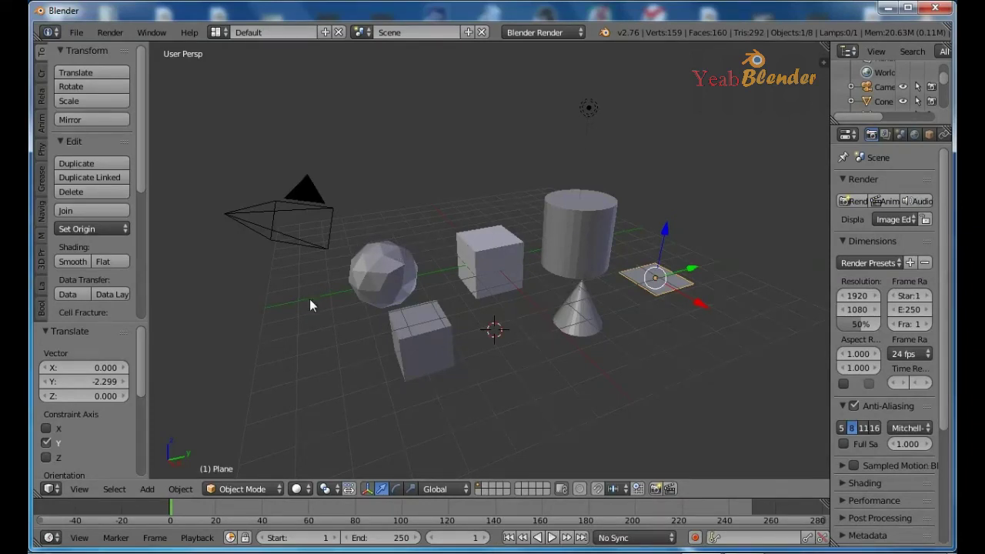
Step: Delete the rear cube from the scene
right_click(485, 264)
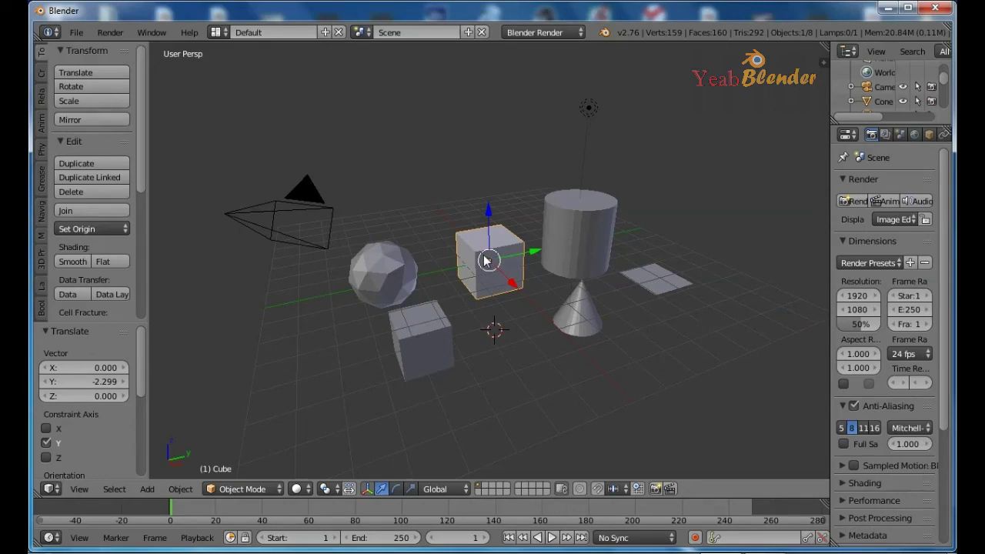
key(x)
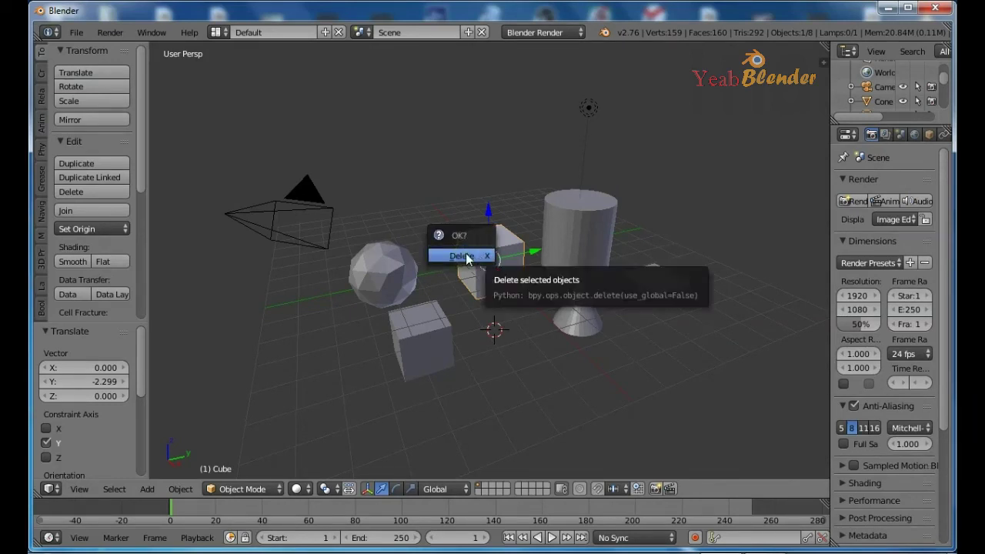
click(465, 257)
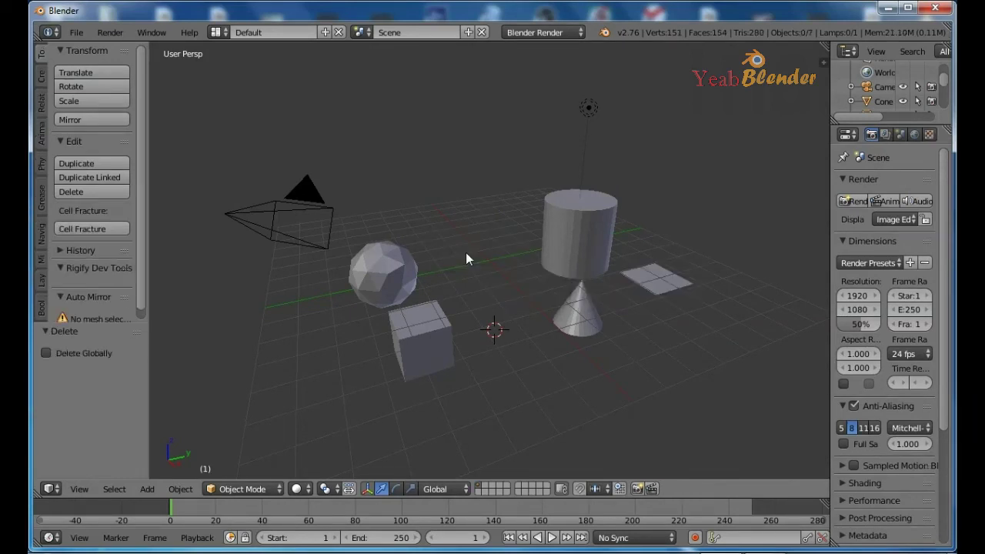
Step: Delete the cylinder sitting above the cone
click(580, 233)
right_click(574, 240)
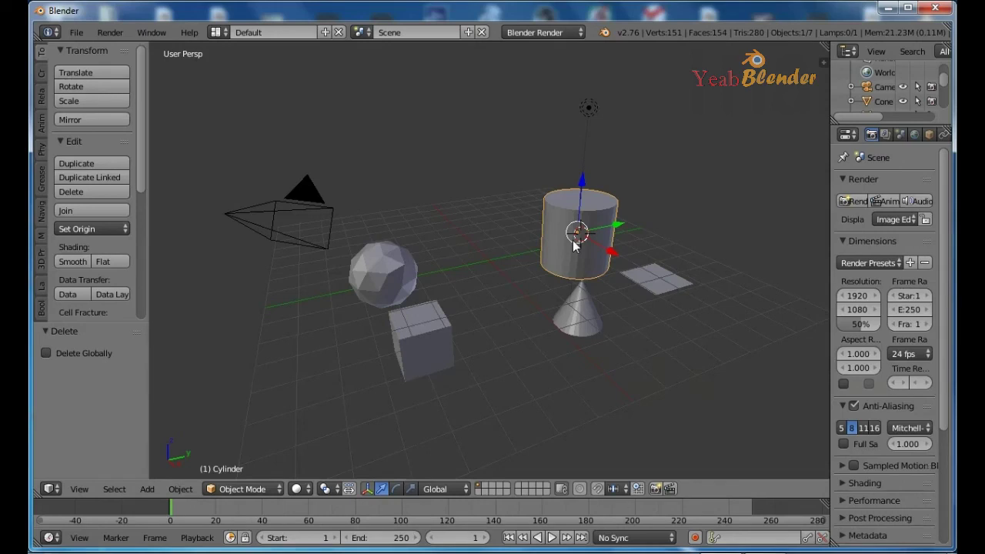
key(x)
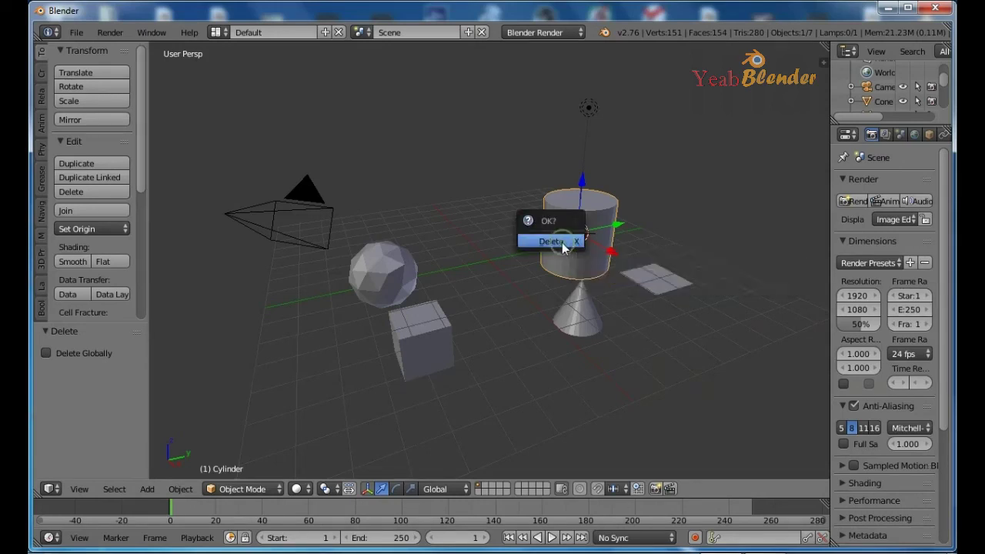
click(563, 244)
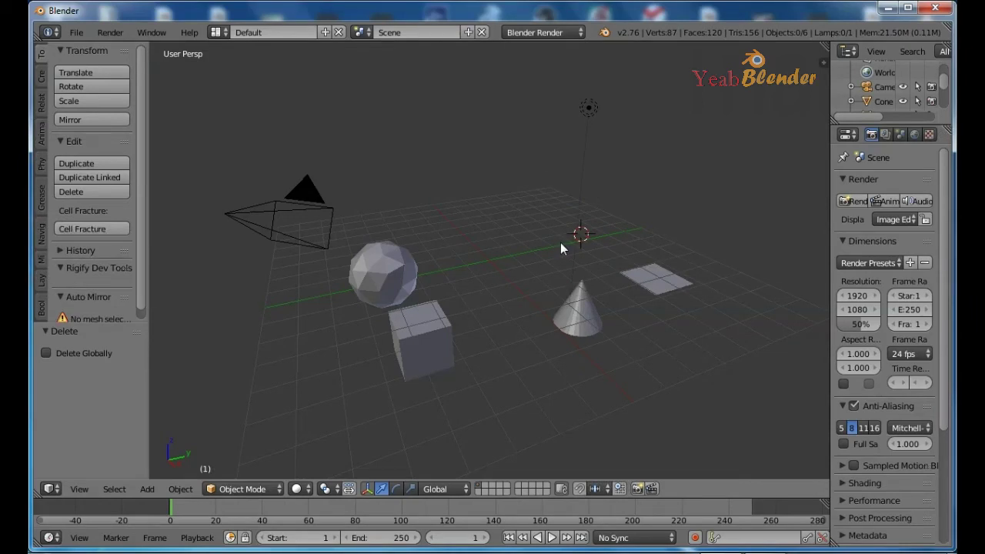